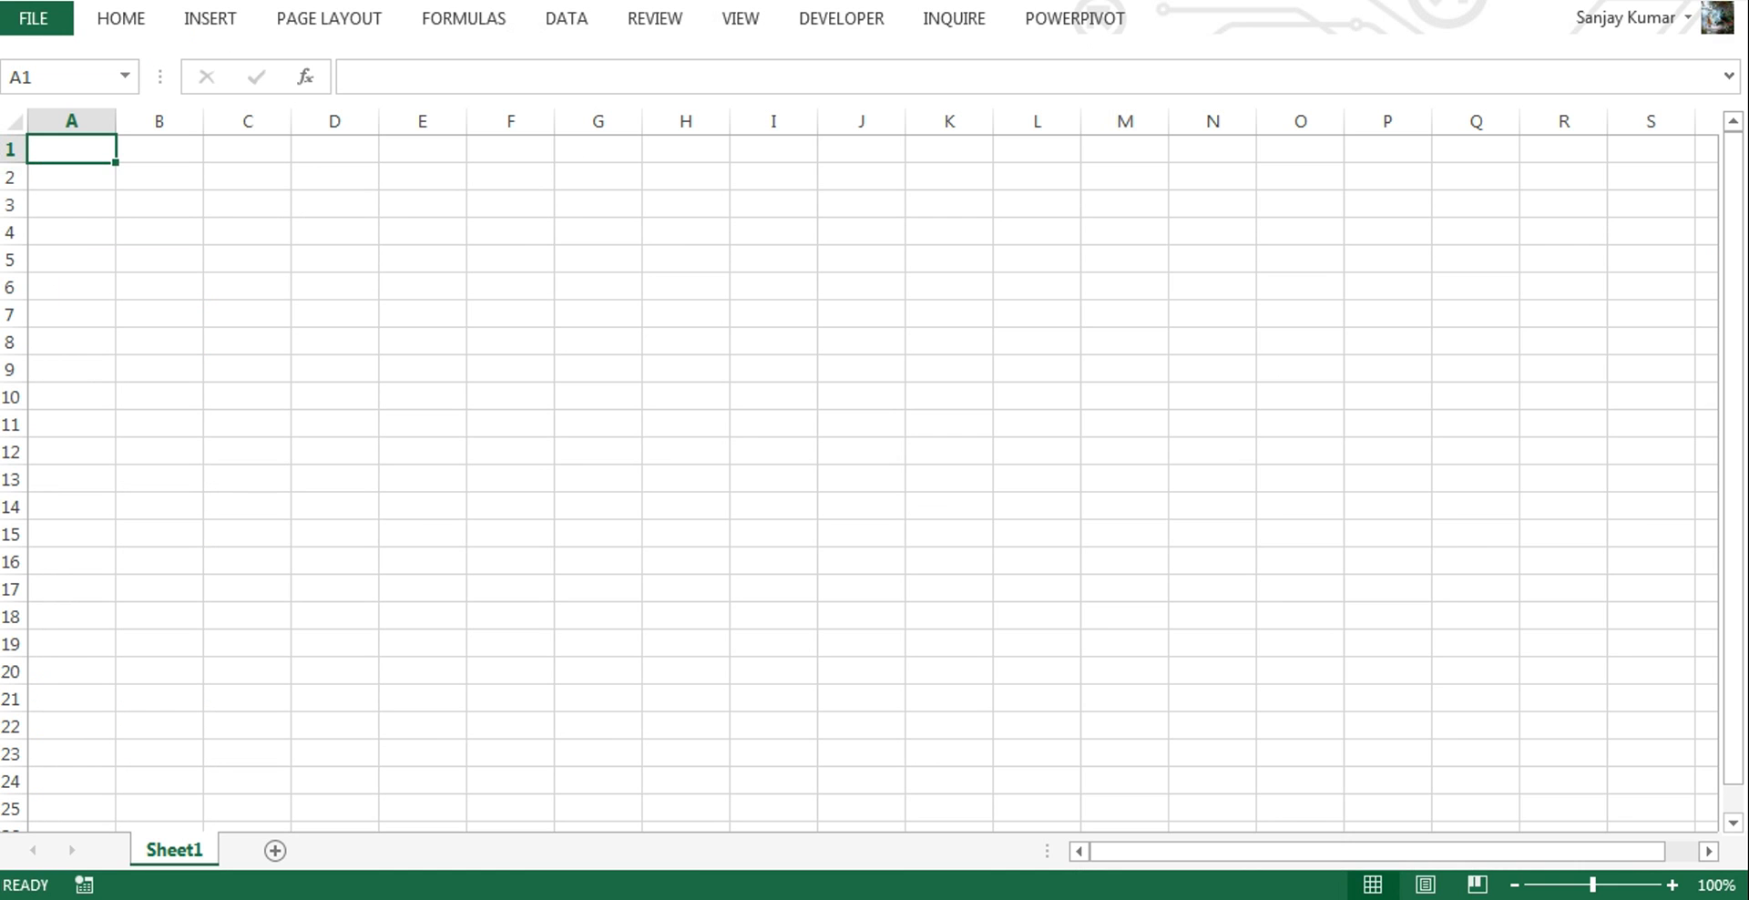
Open the ribbon customization settings in the program options.
{"action": "left_click", "coordinate": [34, 17]}
{"action": "left_click", "coordinate": [47, 628]}
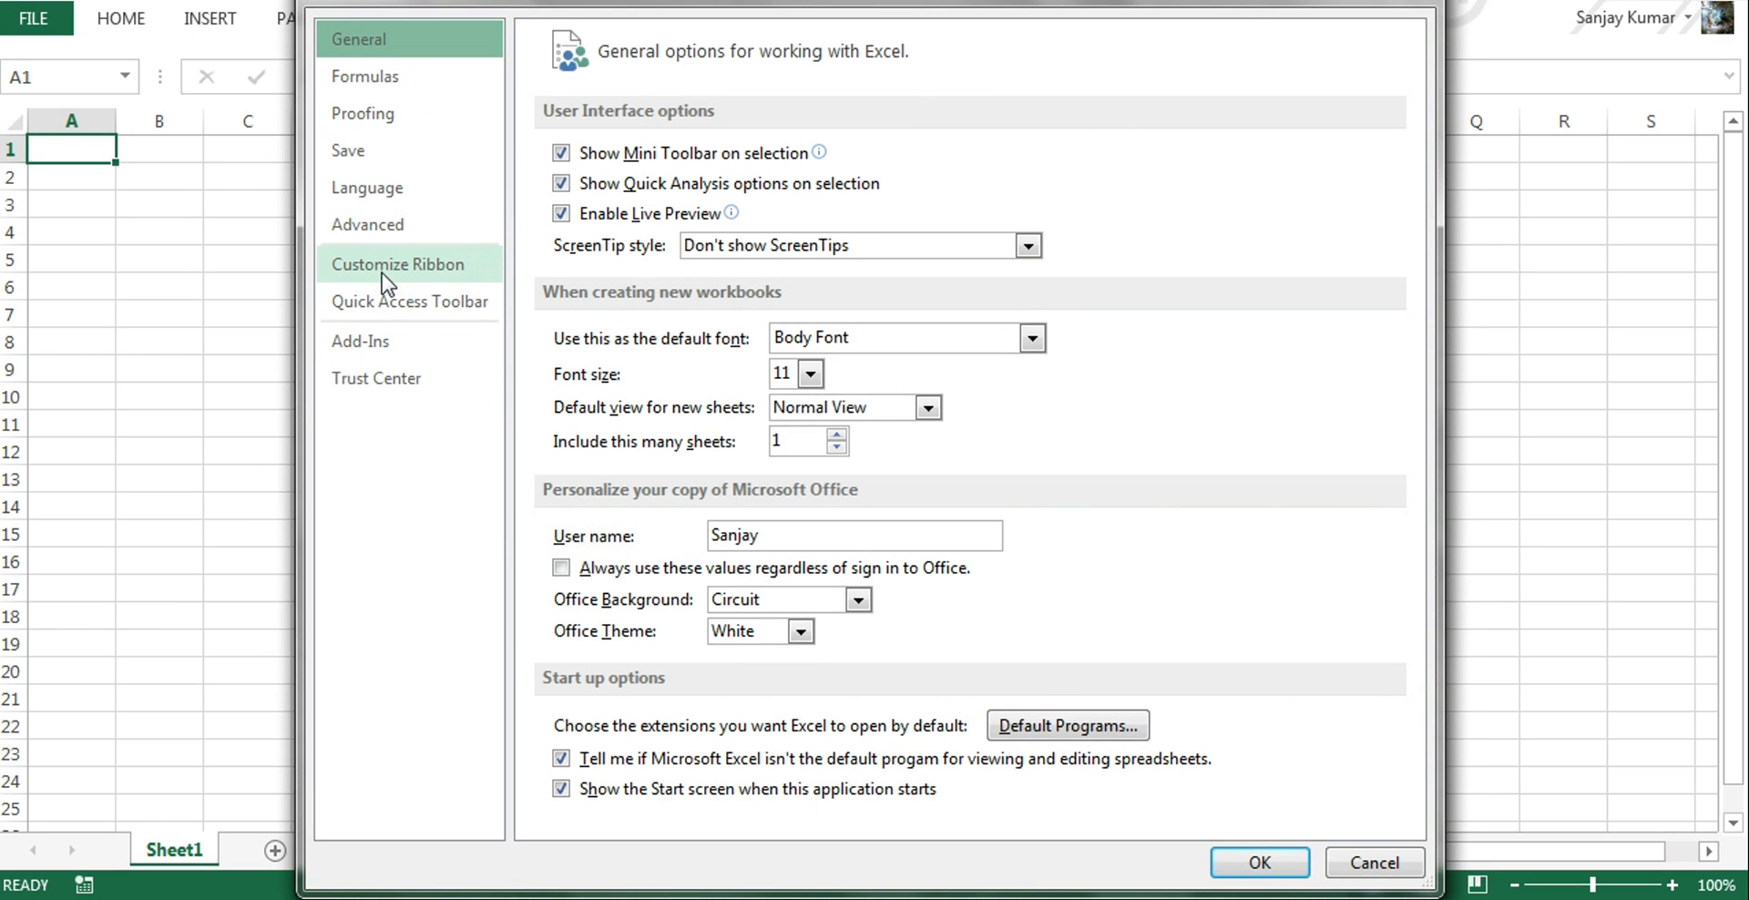
{"action": "left_click", "coordinate": [447, 268]}
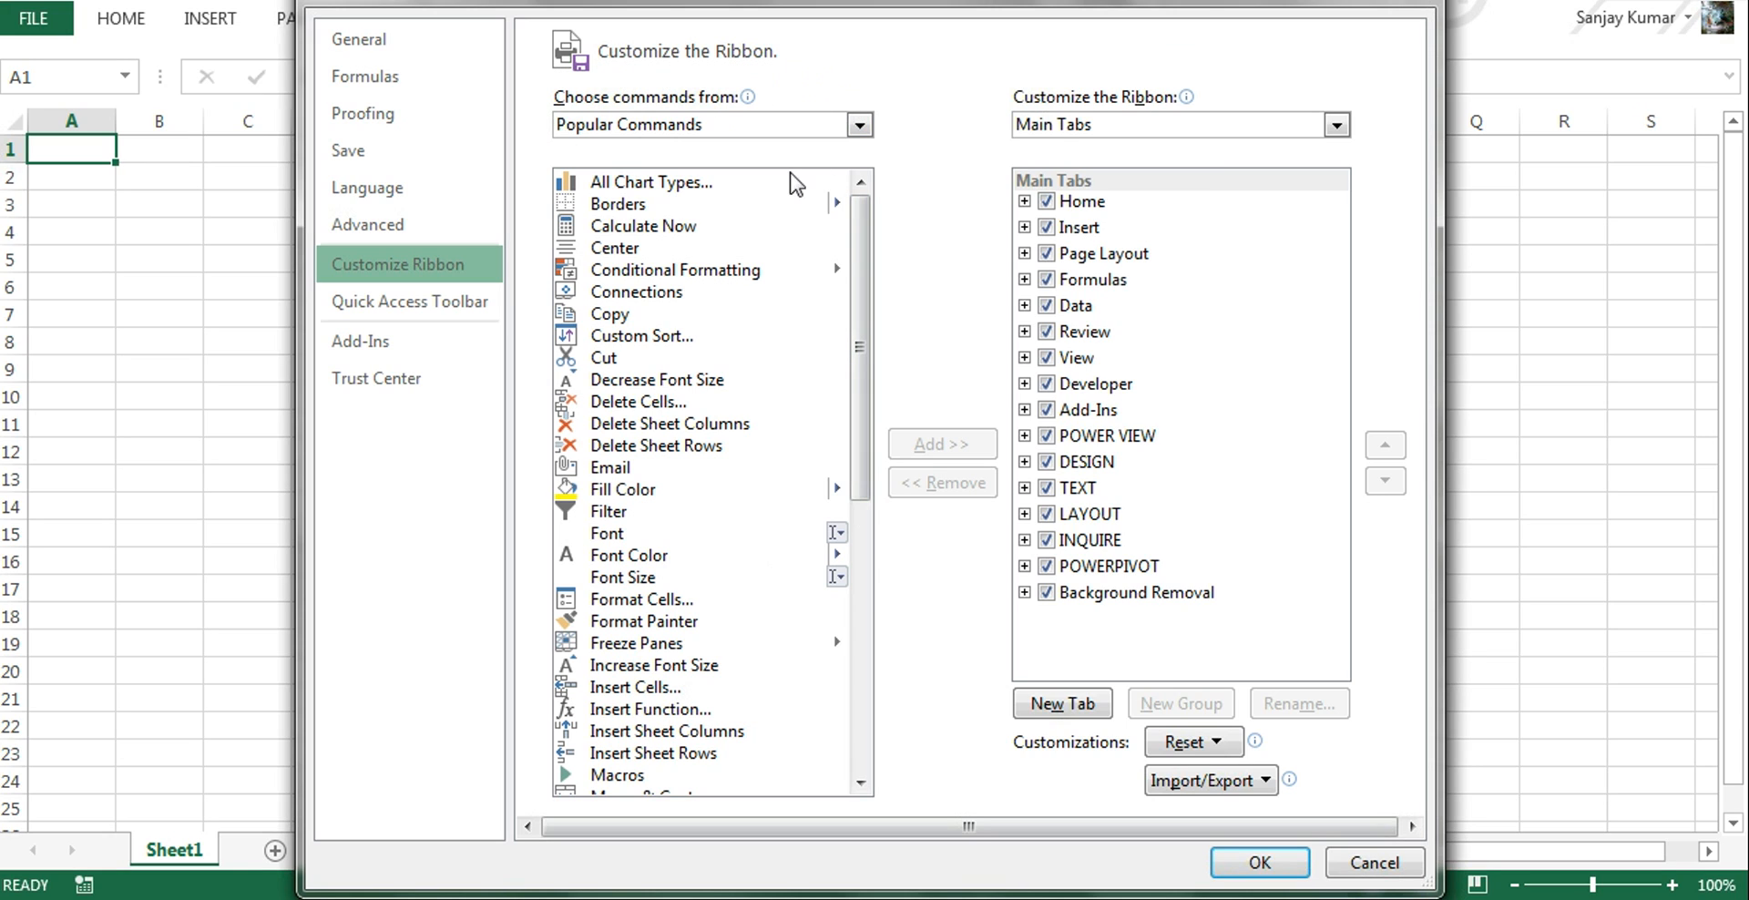
Review the available command lists for Commands Not in the Ribbon and for Macros.
{"action": "left_click", "coordinate": [859, 125]}
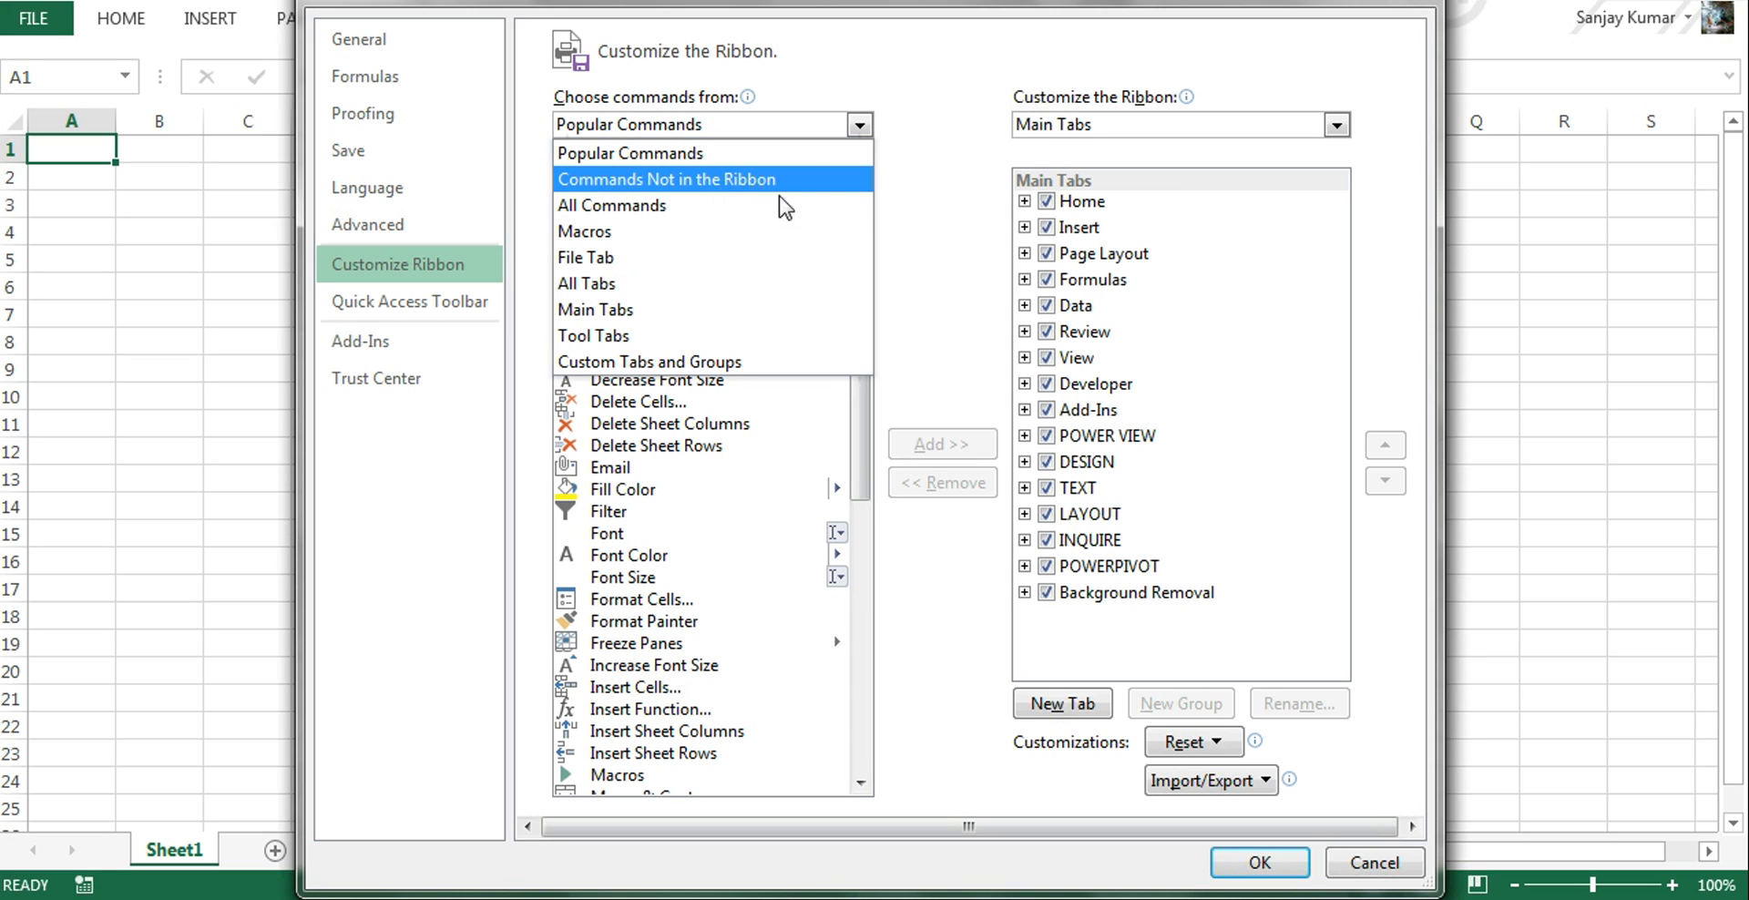
{"action": "left_click", "coordinate": [715, 182]}
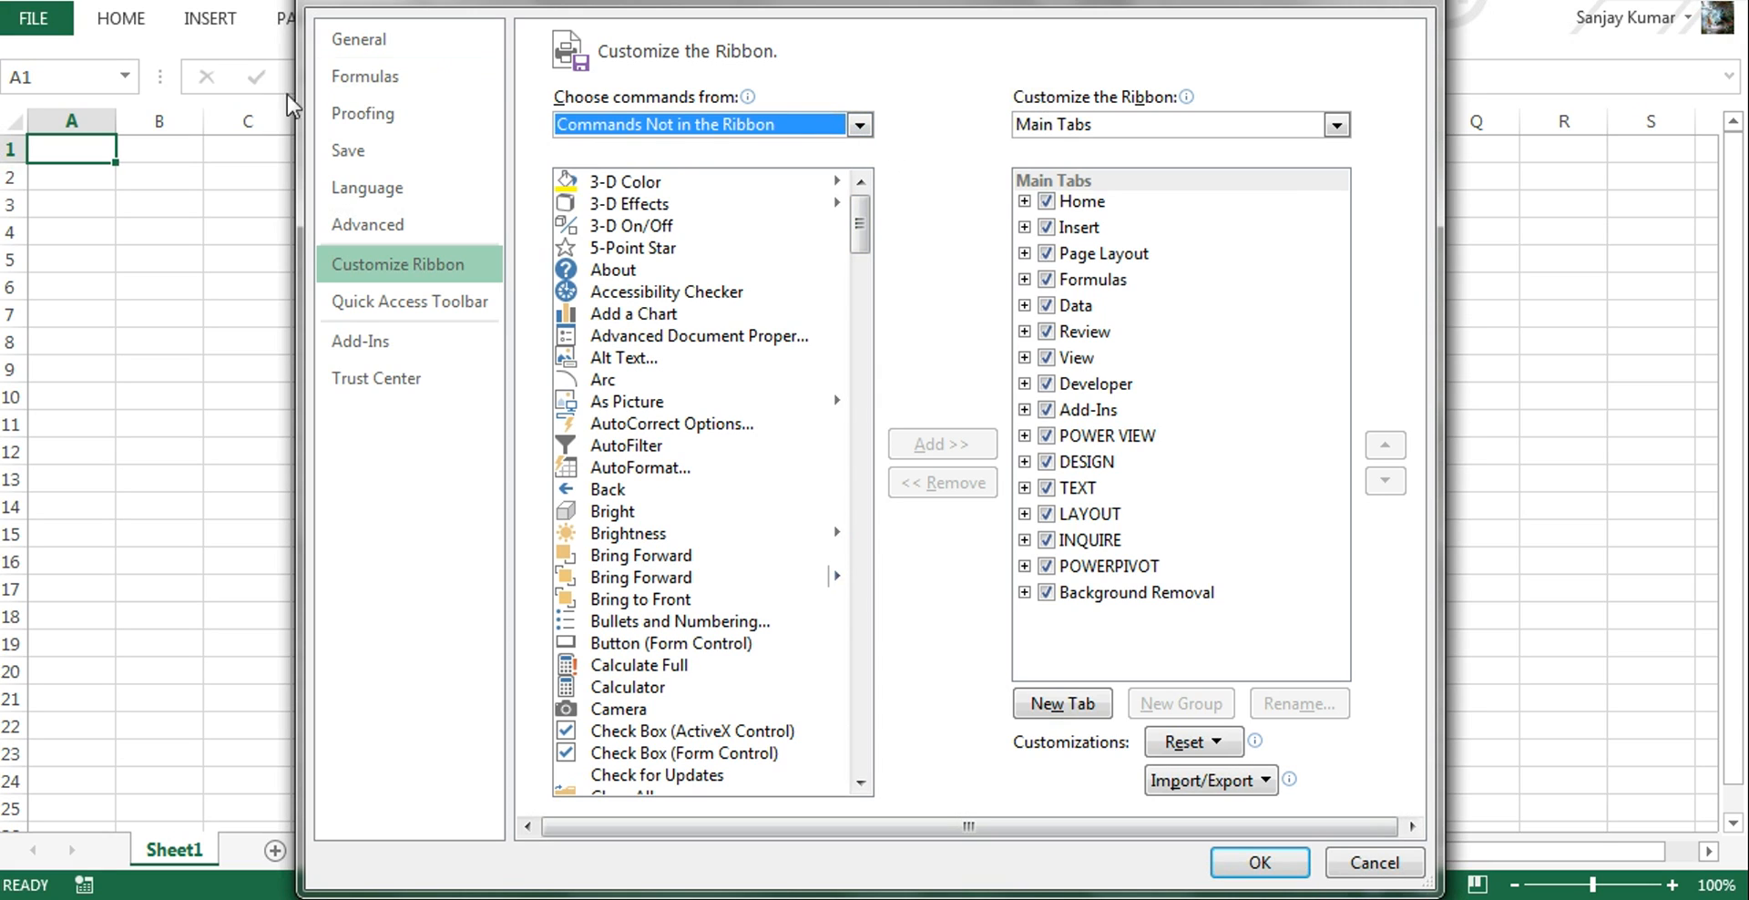
{"action": "left_click", "coordinate": [854, 129]}
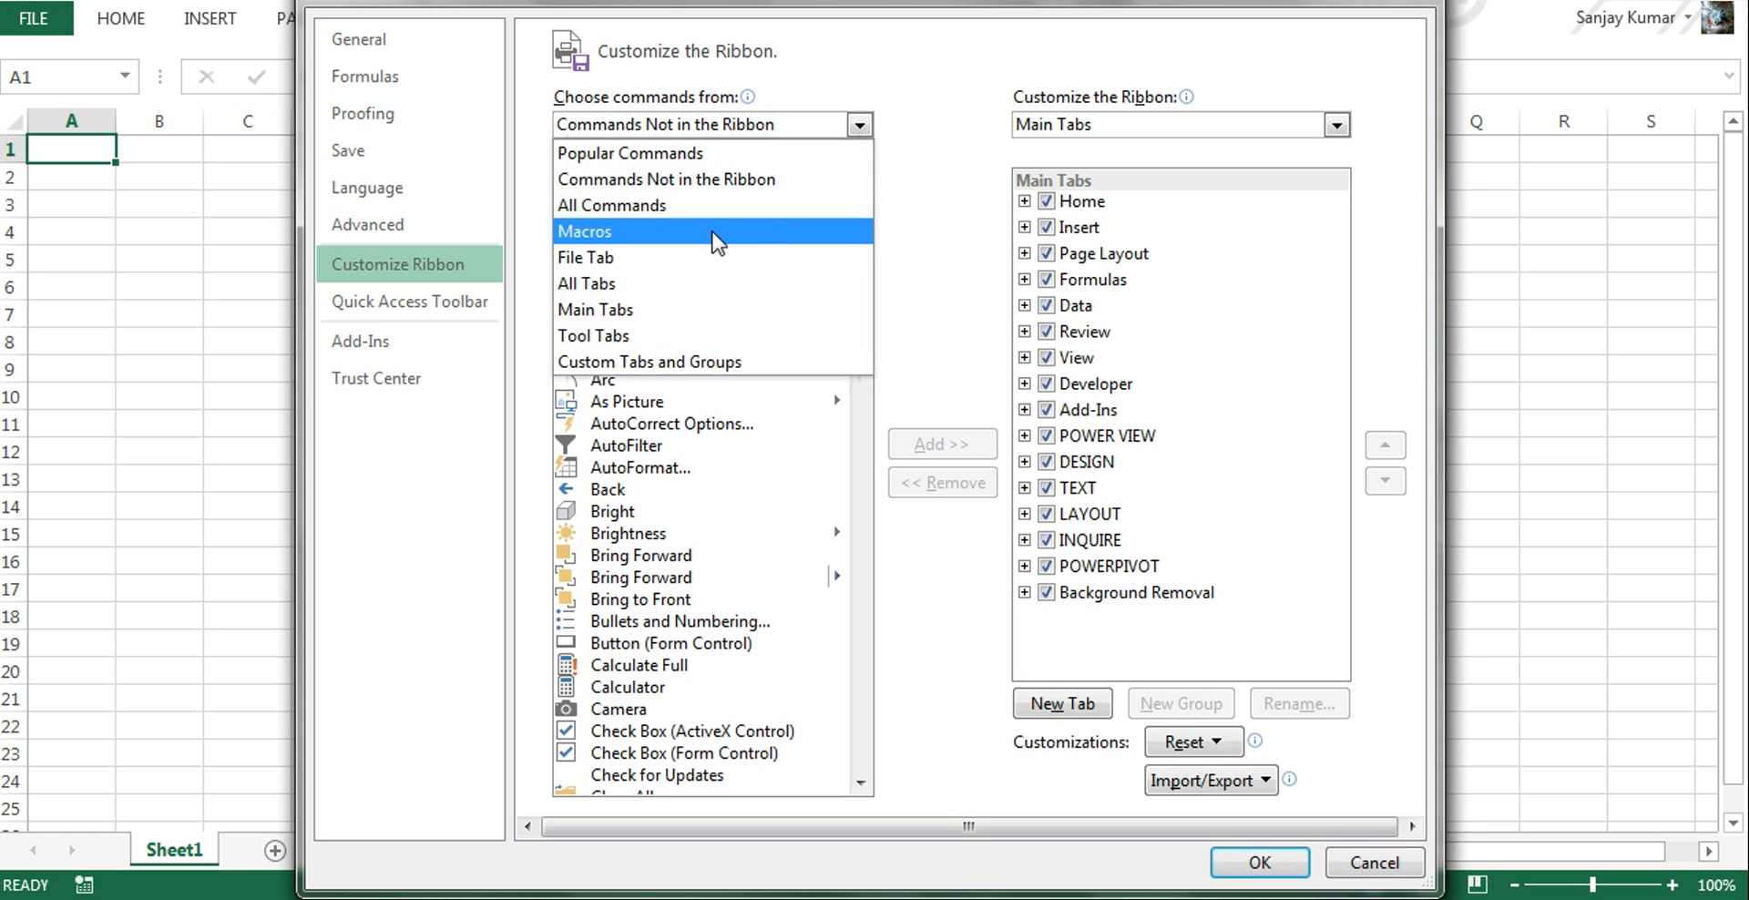
{"action": "left_click", "coordinate": [718, 240]}
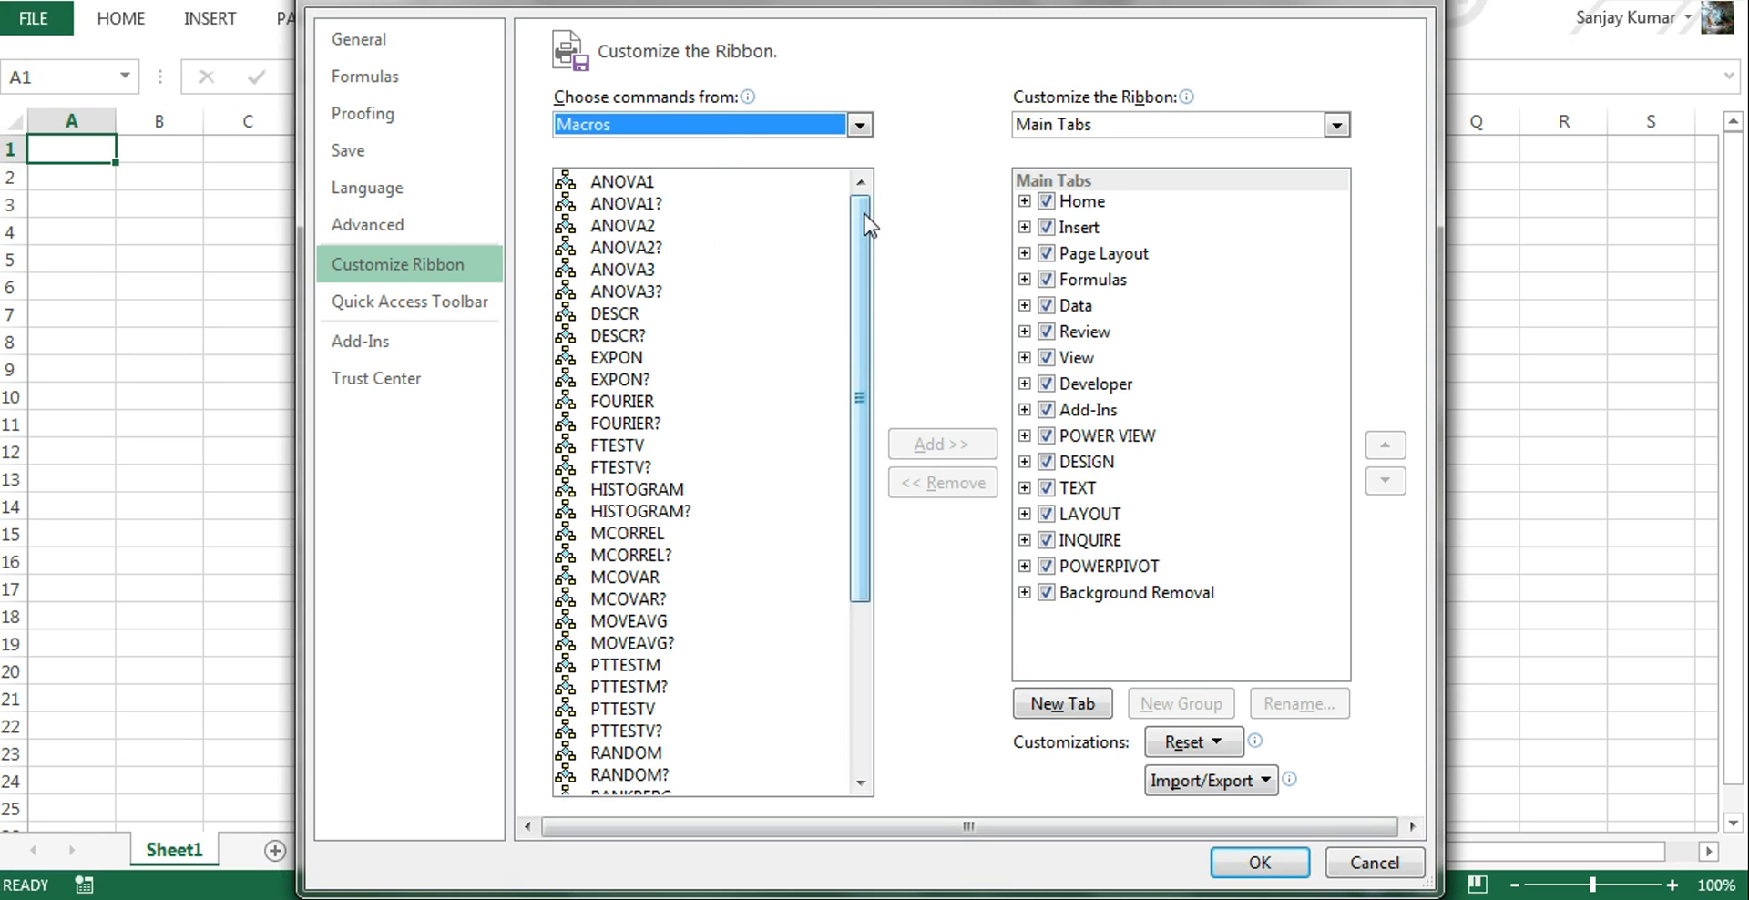
Switch the available commands to All Commands and go to the end of the list.
{"action": "left_click", "coordinate": [859, 125]}
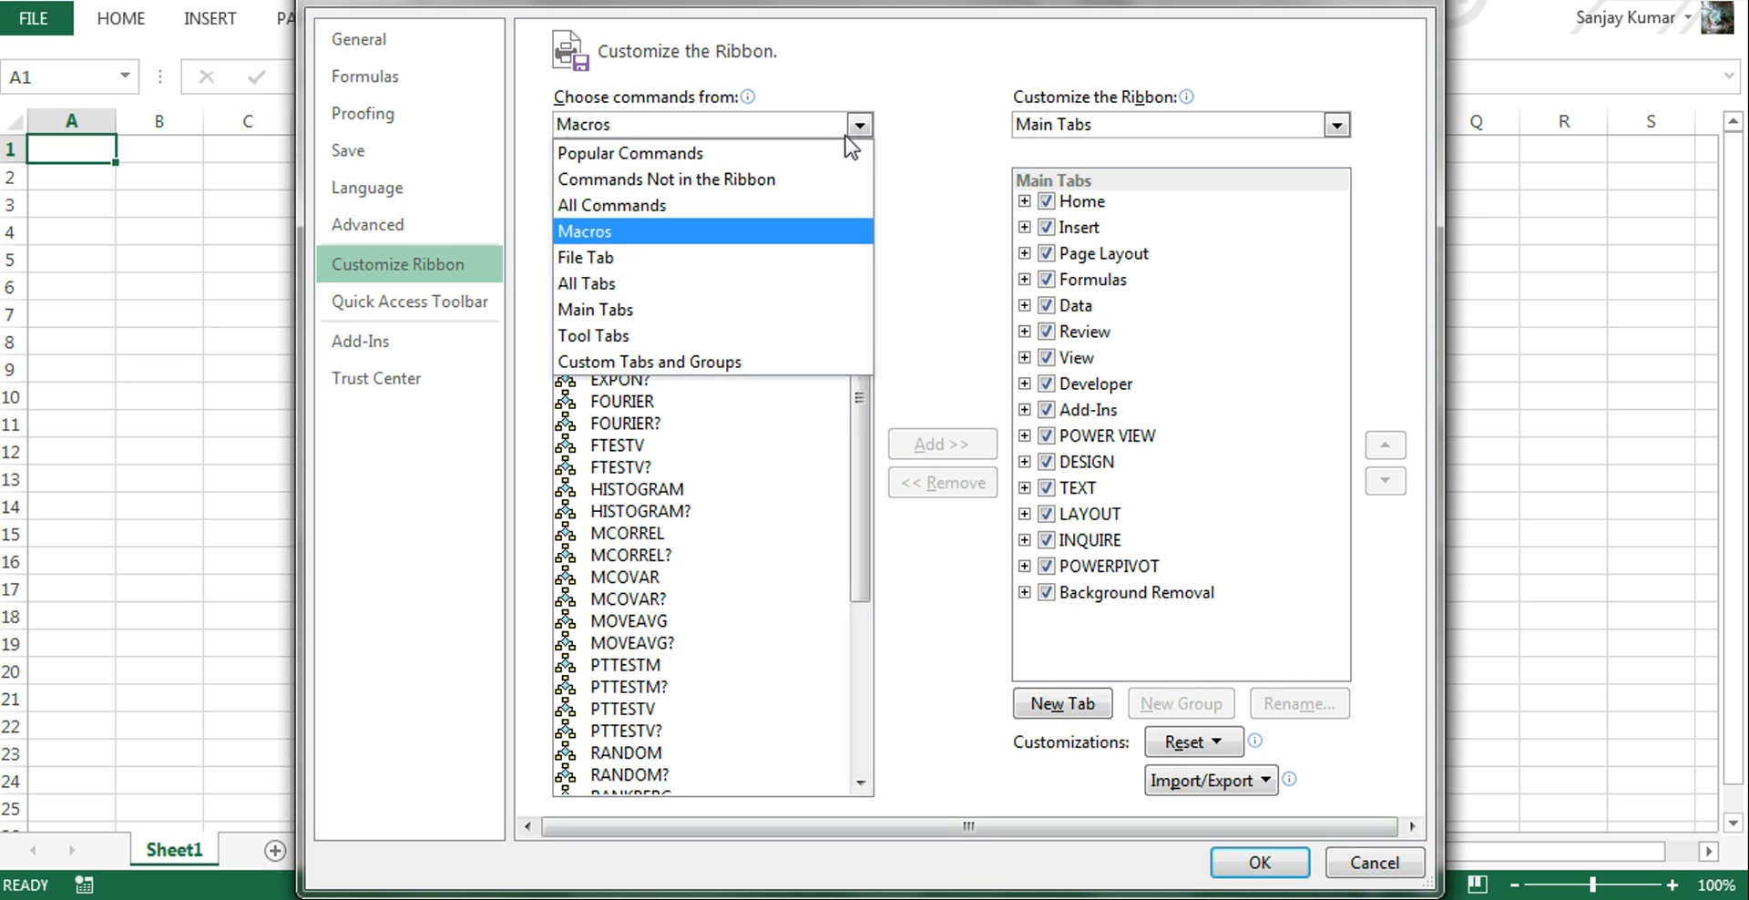
{"action": "left_click", "coordinate": [690, 211]}
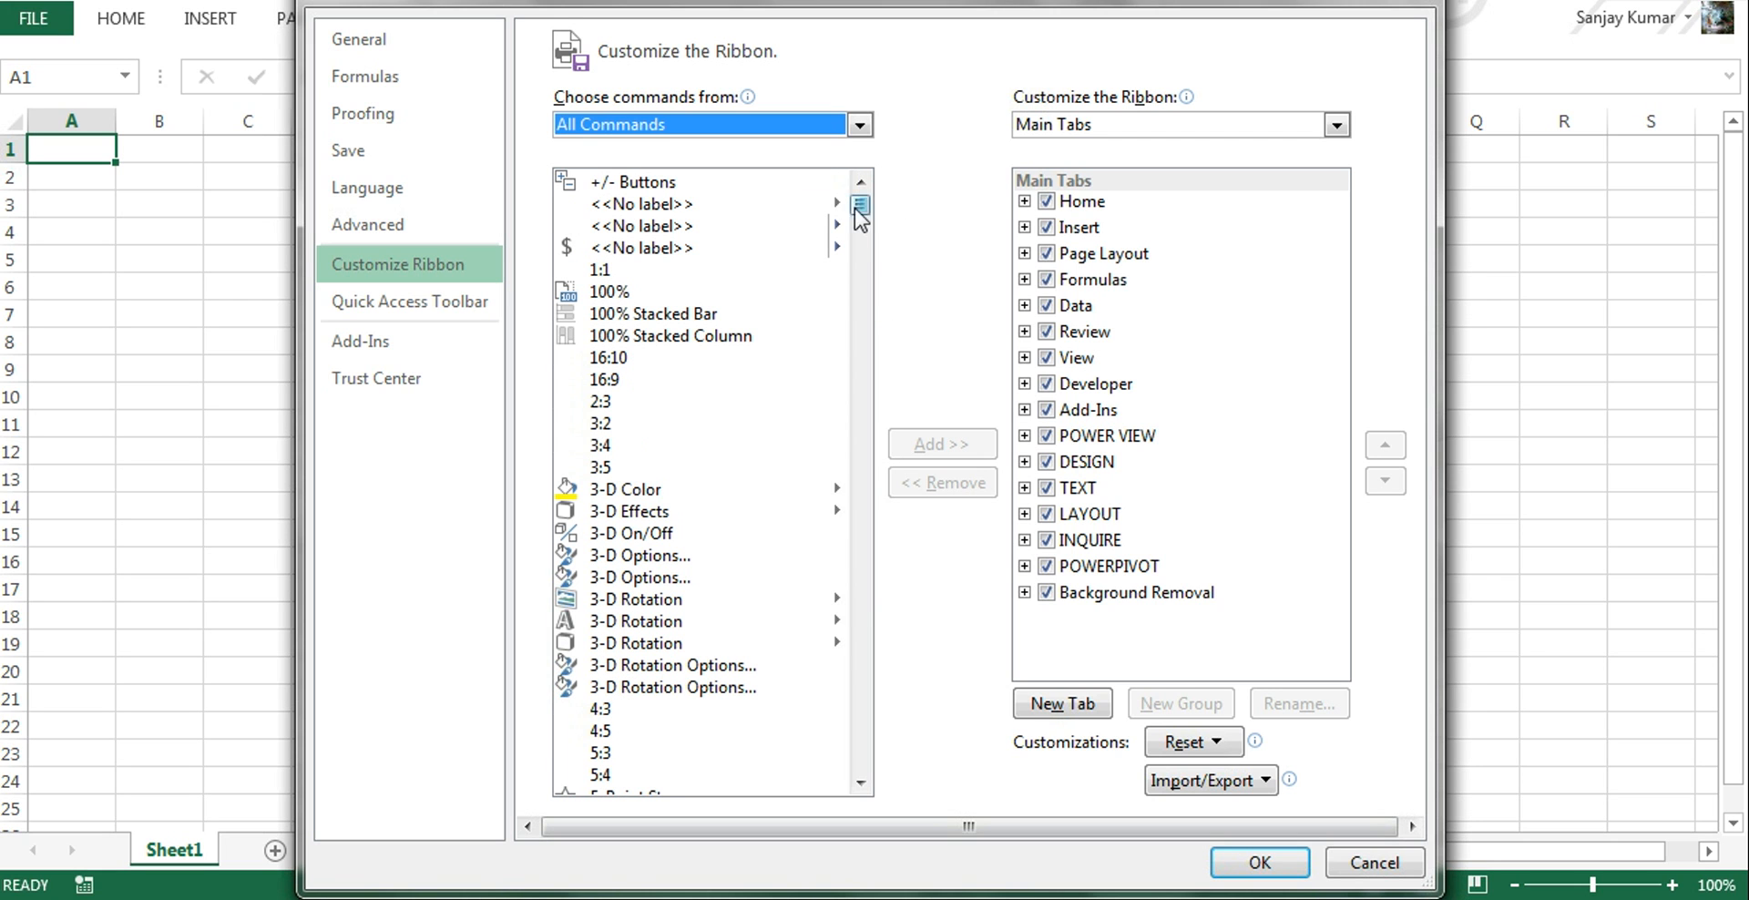
{"action": "left_click_drag", "start_coordinate": [866, 215], "coordinate": [846, 798]}
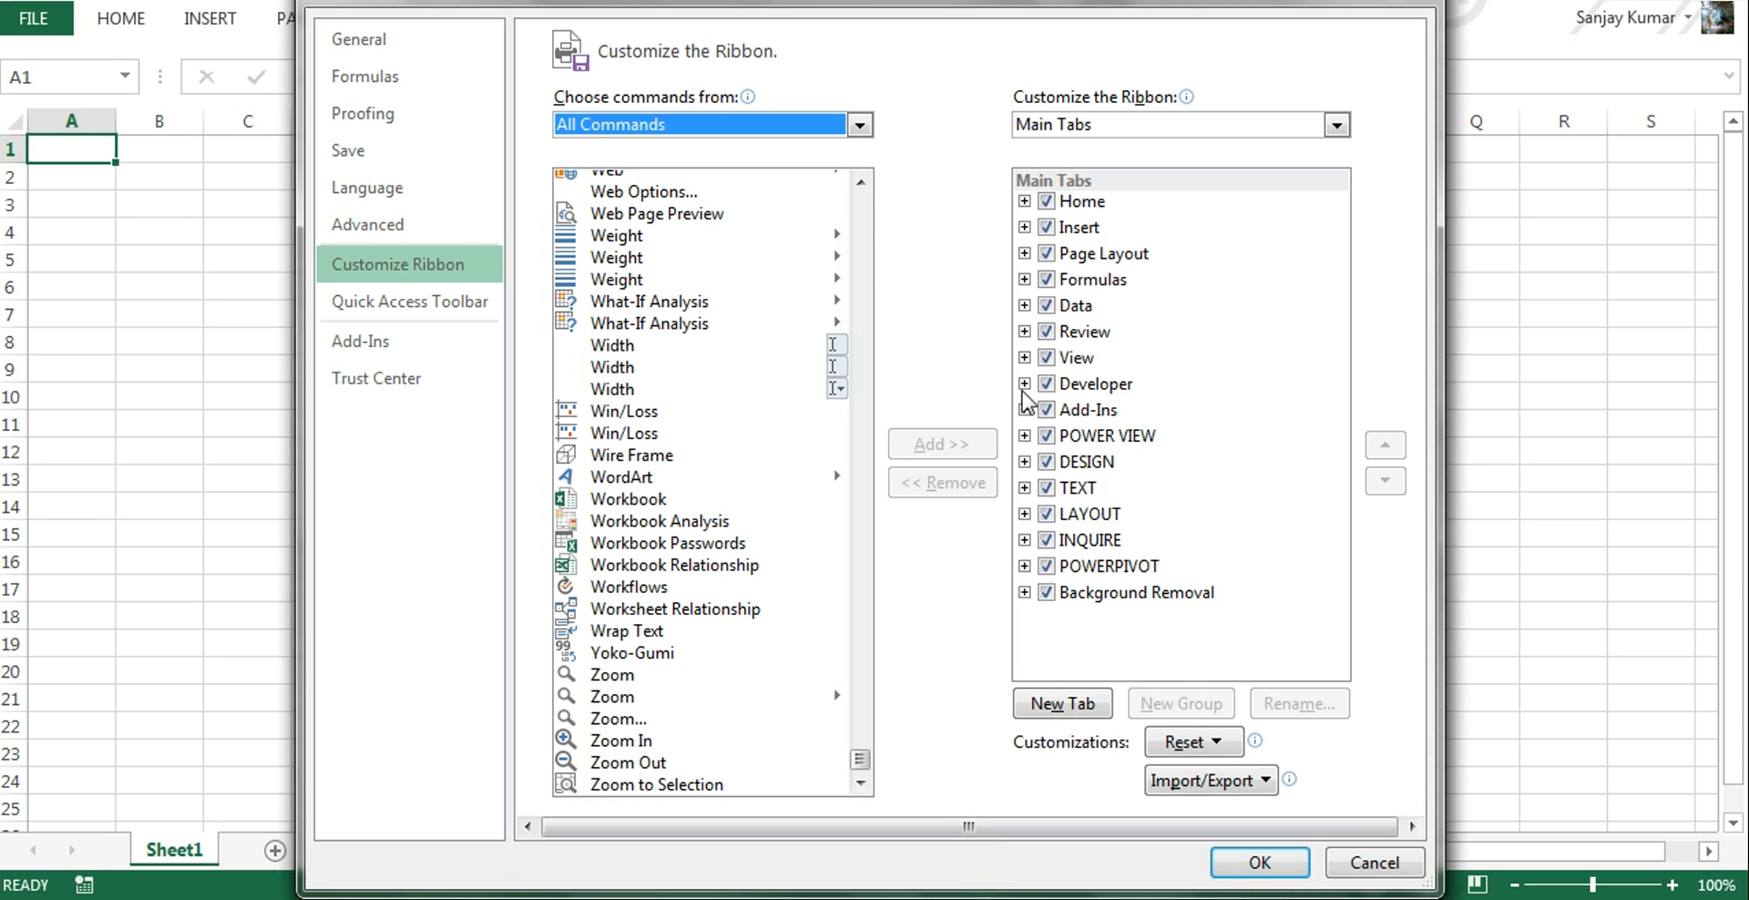
Examine the groups of the Home tab and the commands inside its Clipboard group.
{"action": "left_click", "coordinate": [1025, 202]}
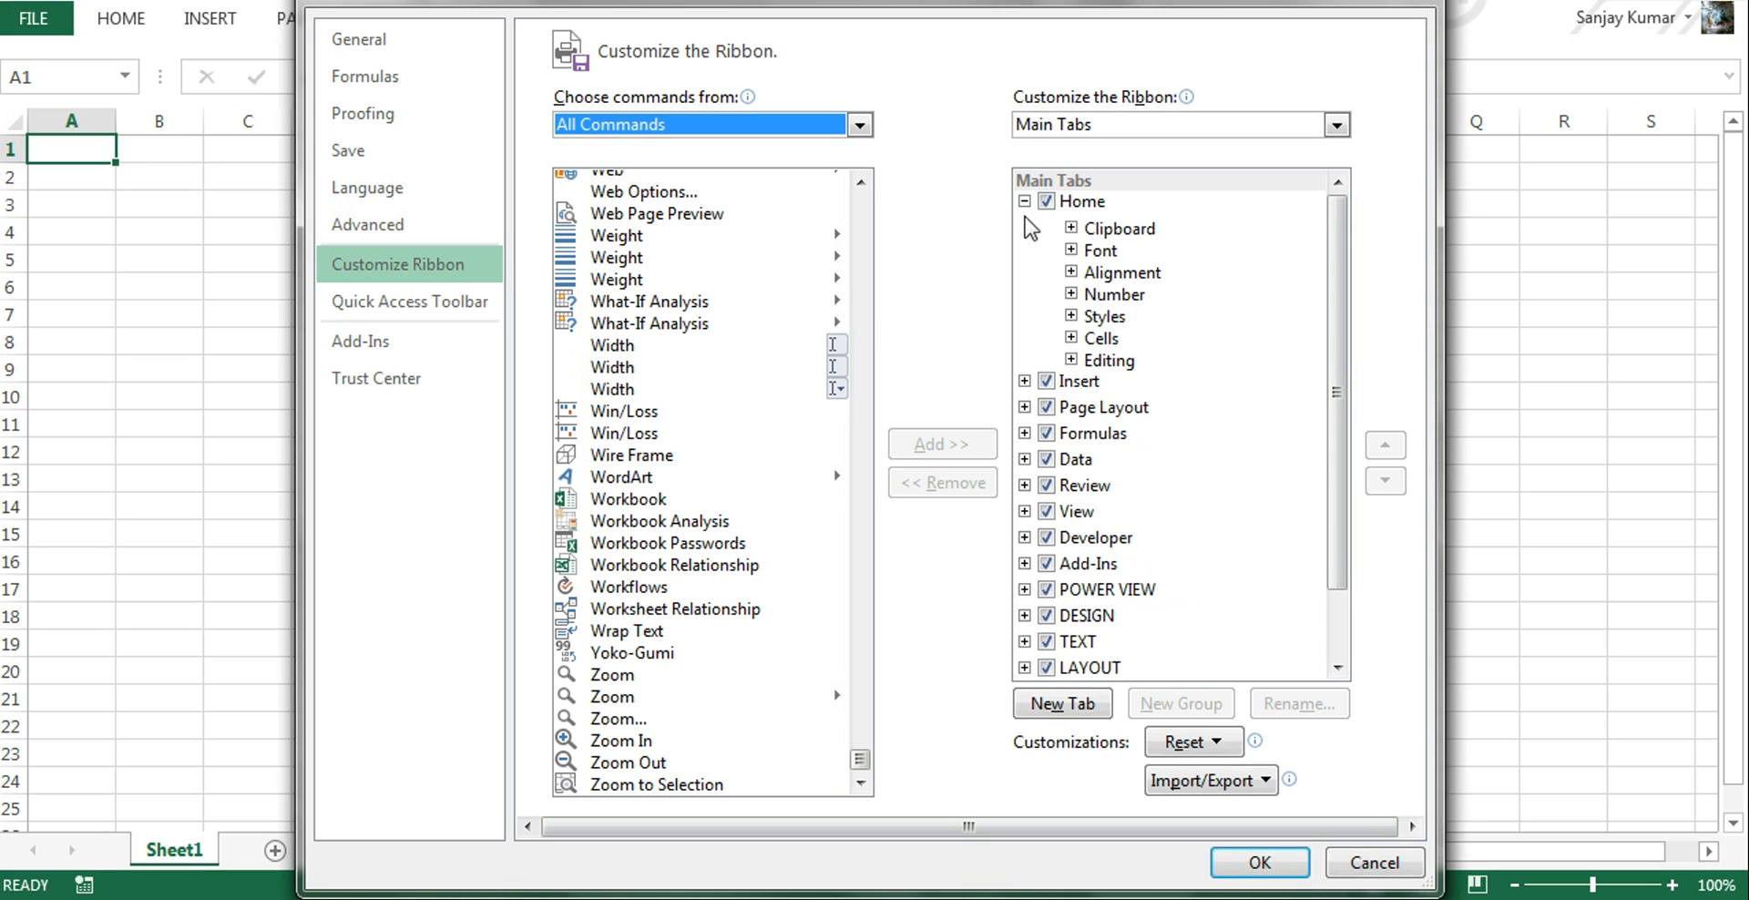
{"action": "left_click", "coordinate": [1072, 227]}
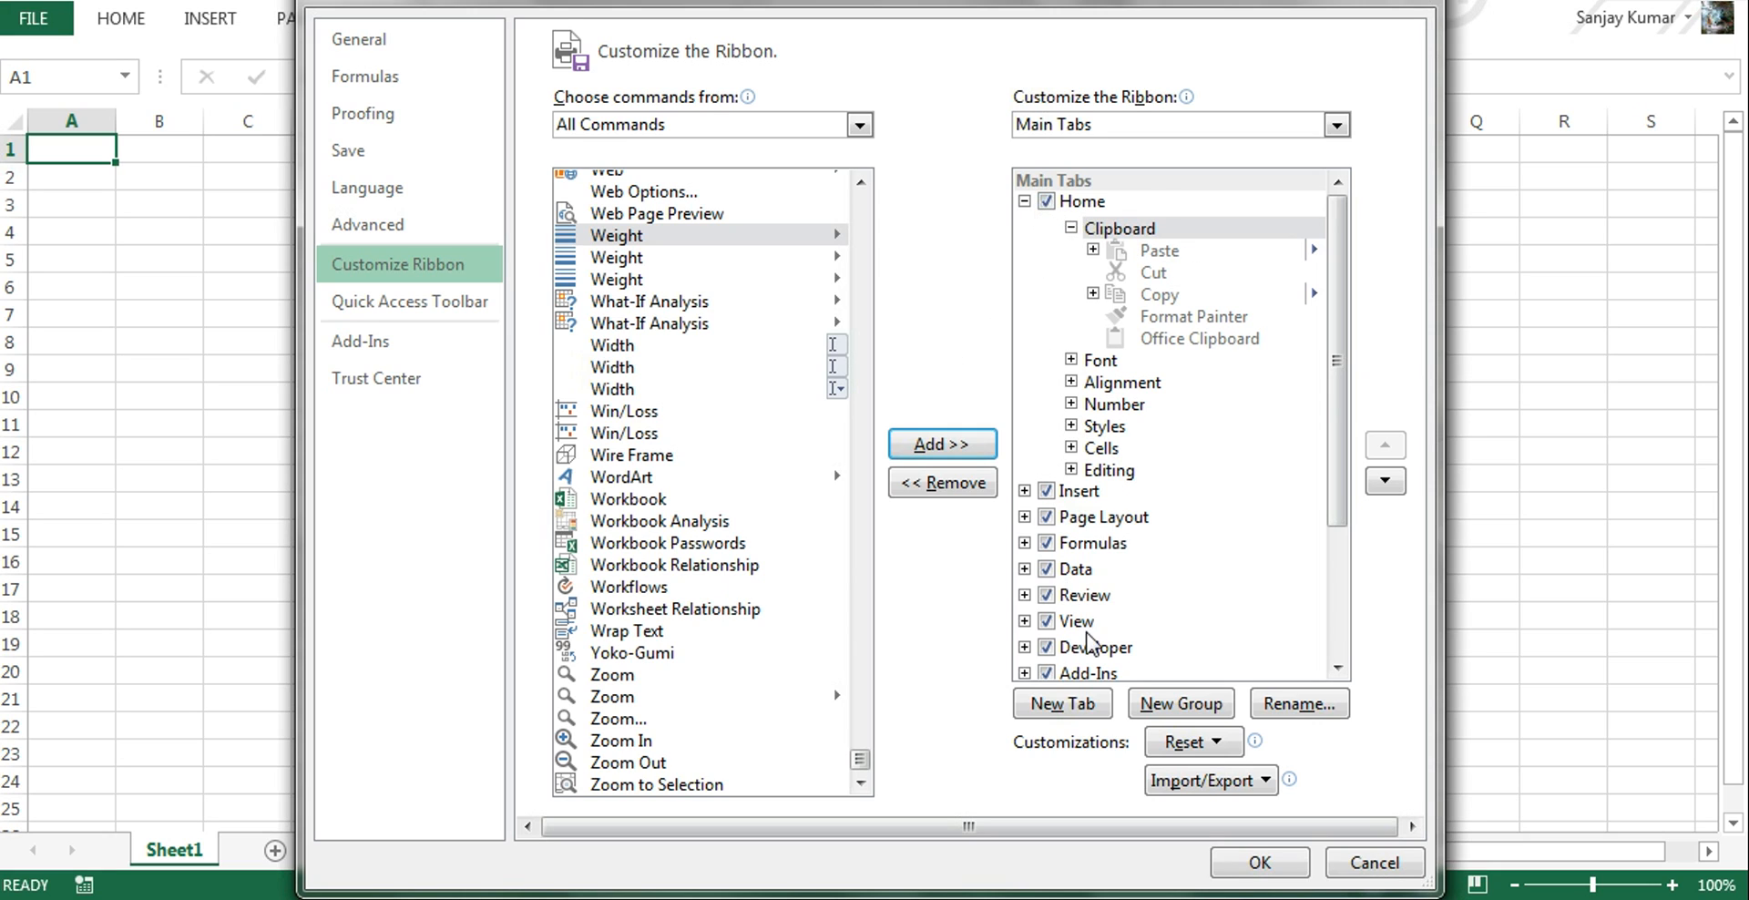
{"action": "left_click", "coordinate": [1025, 201]}
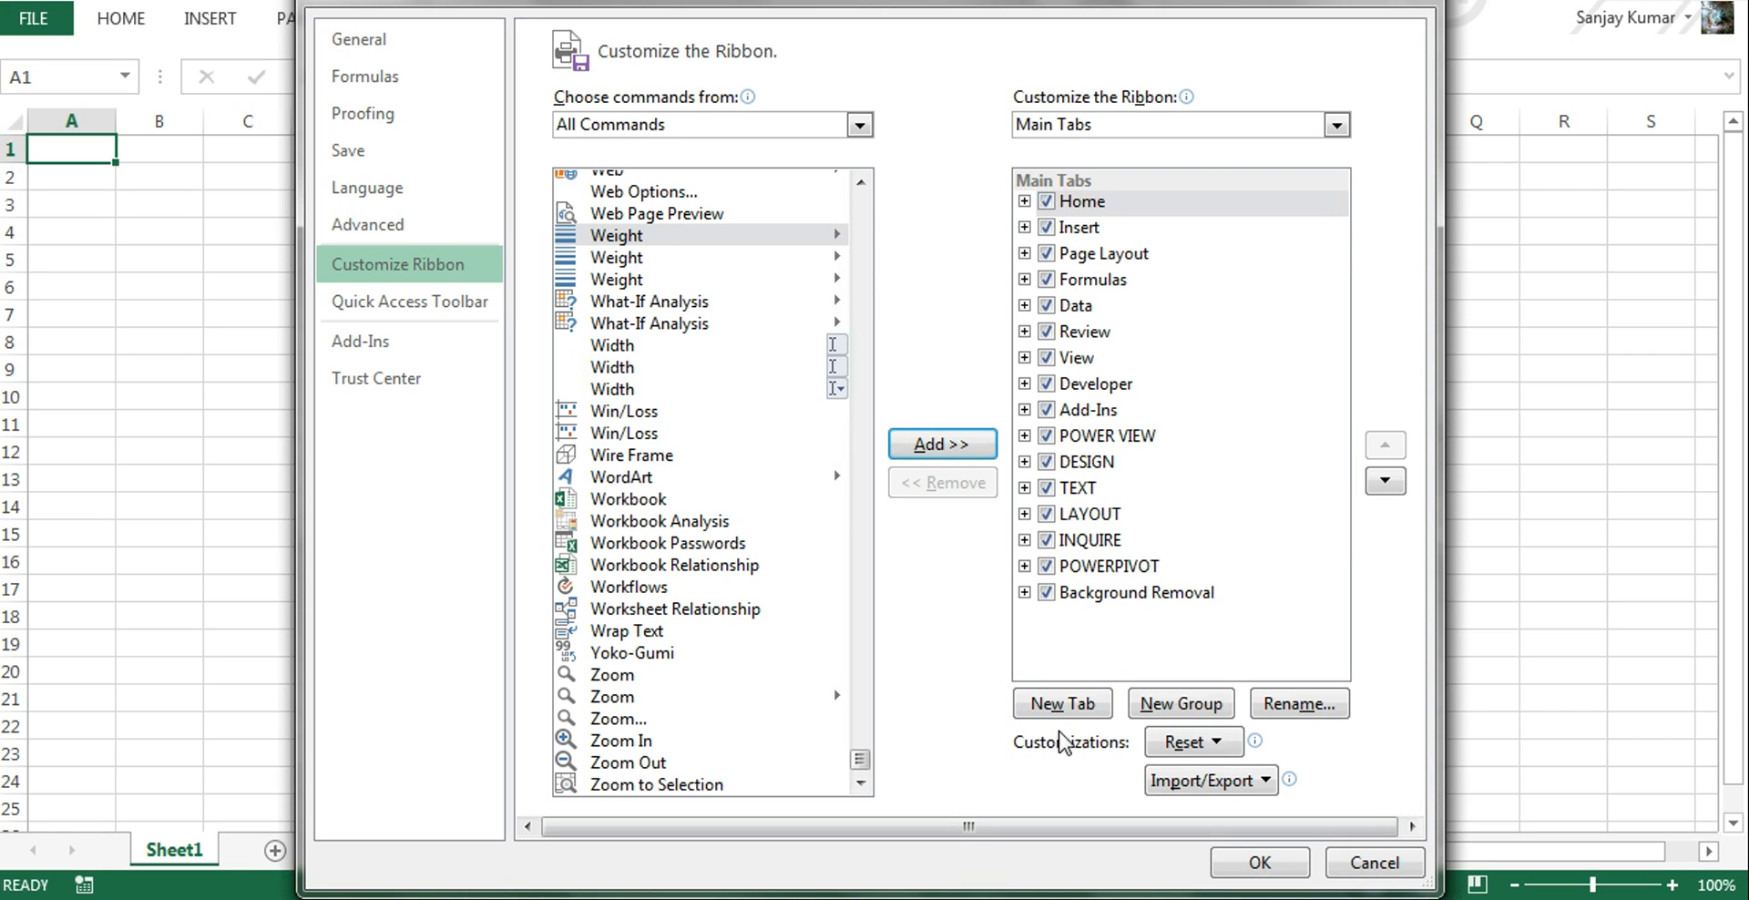
Create a custom ribbon tab after Home and rename its new group PowerMacro with the multicoloured butterfly symbol.
{"action": "left_click", "coordinate": [1064, 704]}
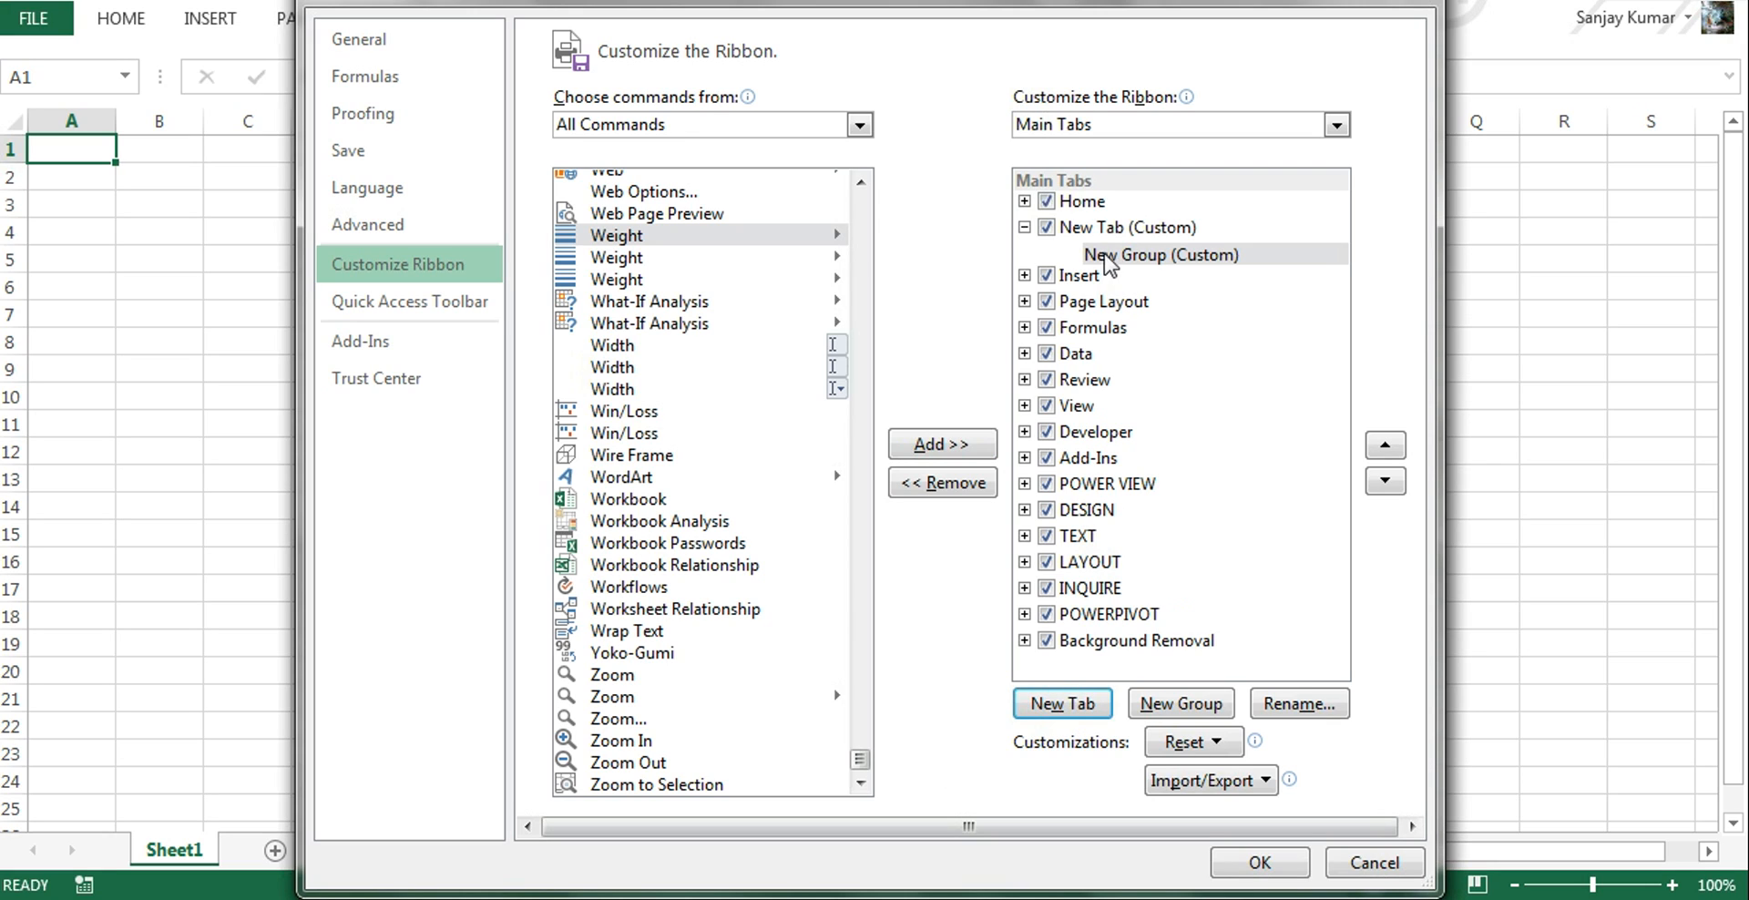
{"action": "left_click", "coordinate": [1207, 260]}
{"action": "left_click", "coordinate": [1301, 711]}
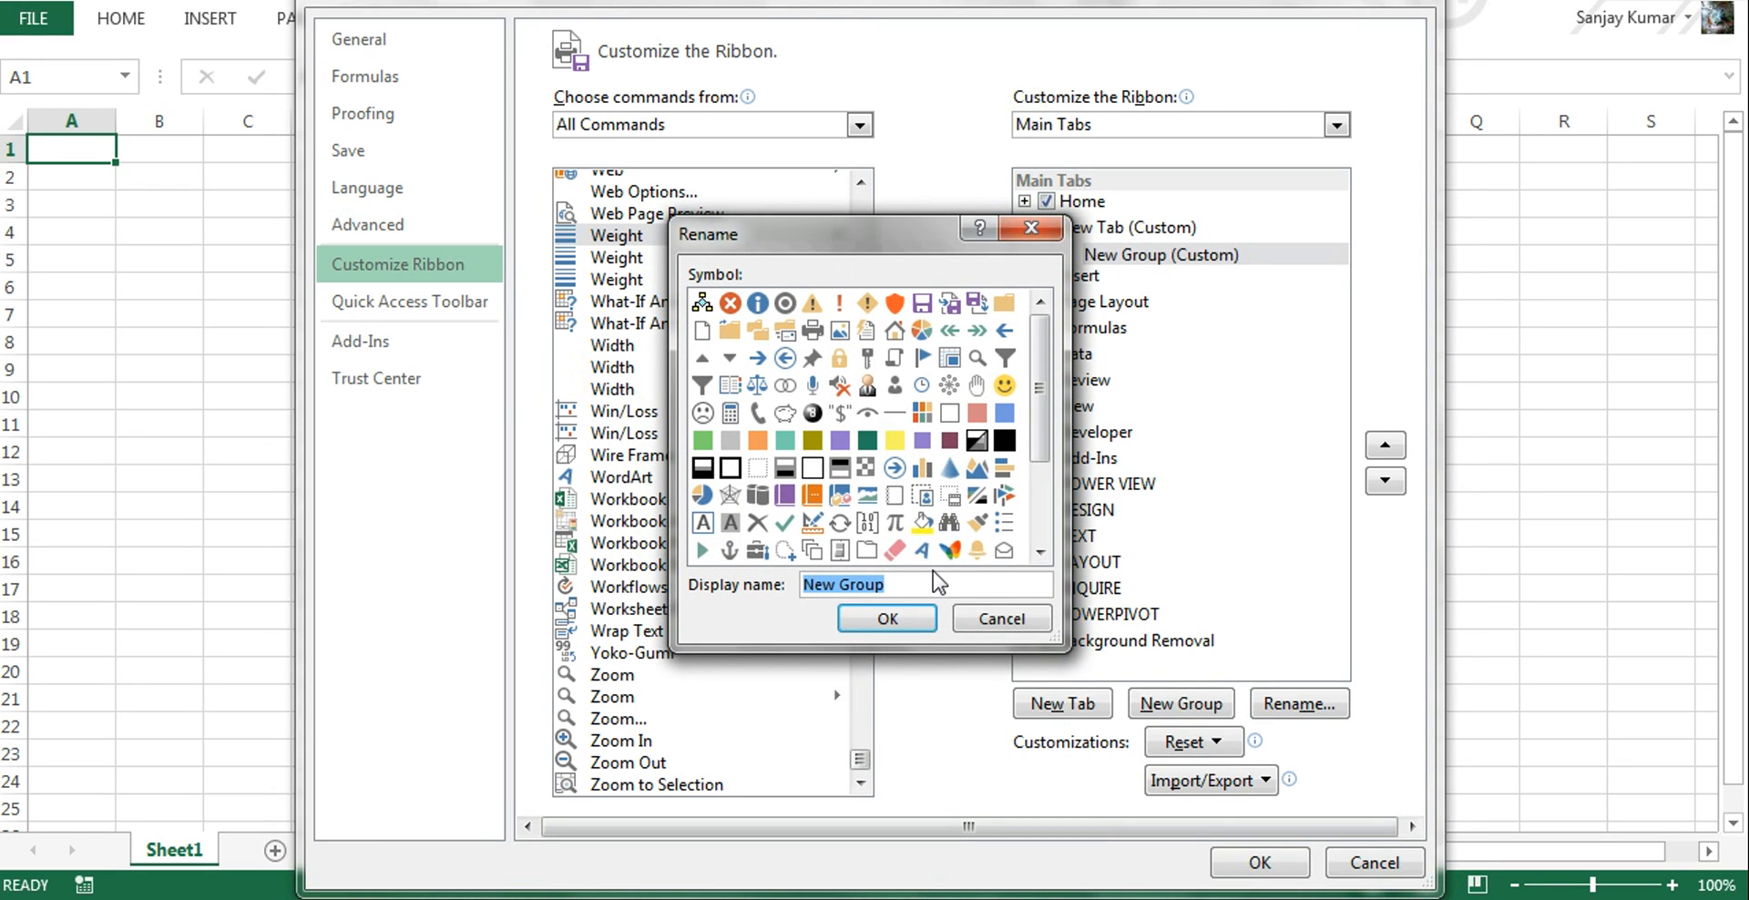
{"action": "type", "text": "PowerMacro"}
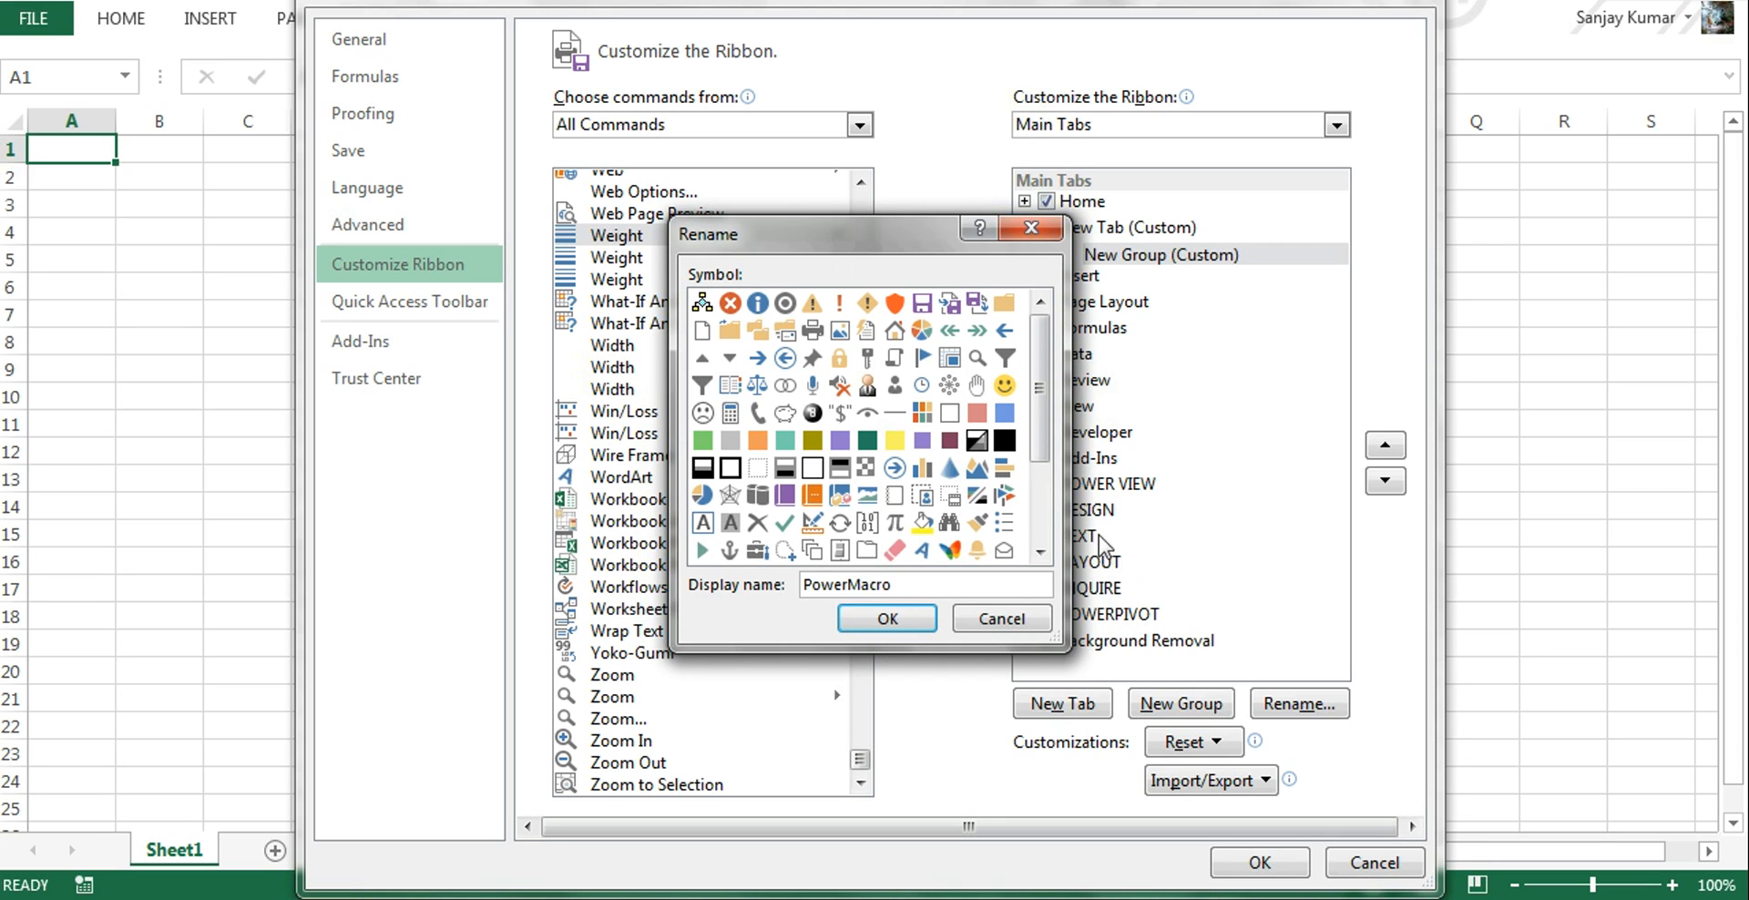
{"action": "scroll", "coordinate": [1038, 467], "scroll_direction": "down", "scroll_amount": 2}
{"action": "left_click_drag", "start_coordinate": [1038, 466], "coordinate": [1039, 506]}
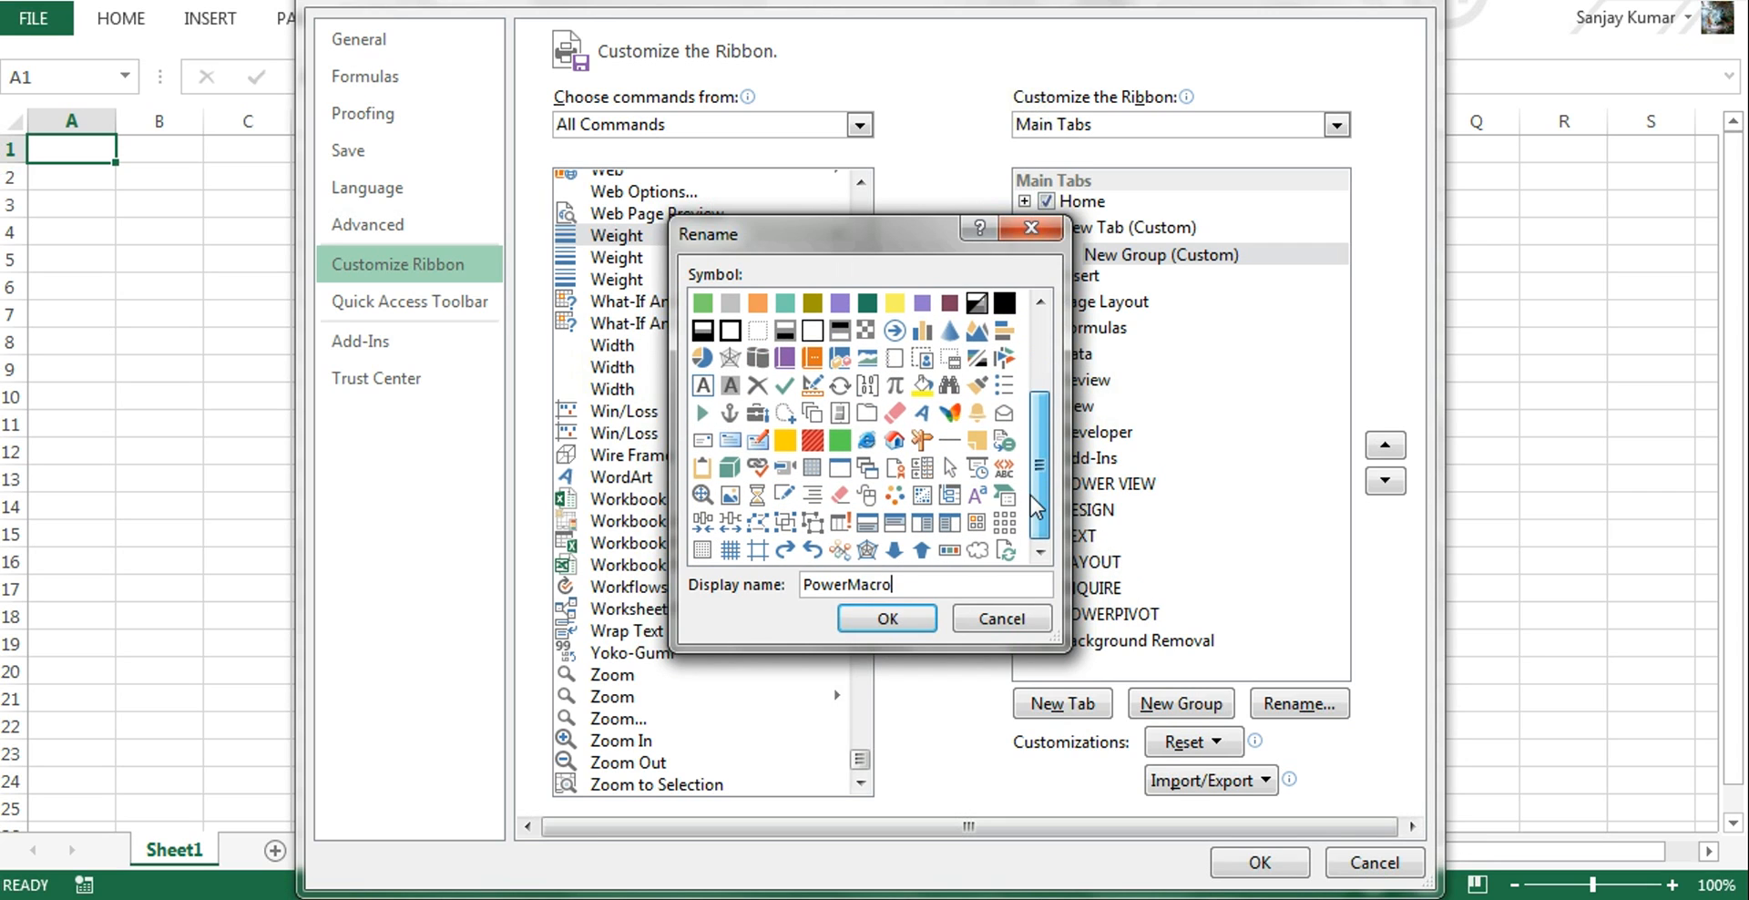
{"action": "left_click", "coordinate": [949, 413]}
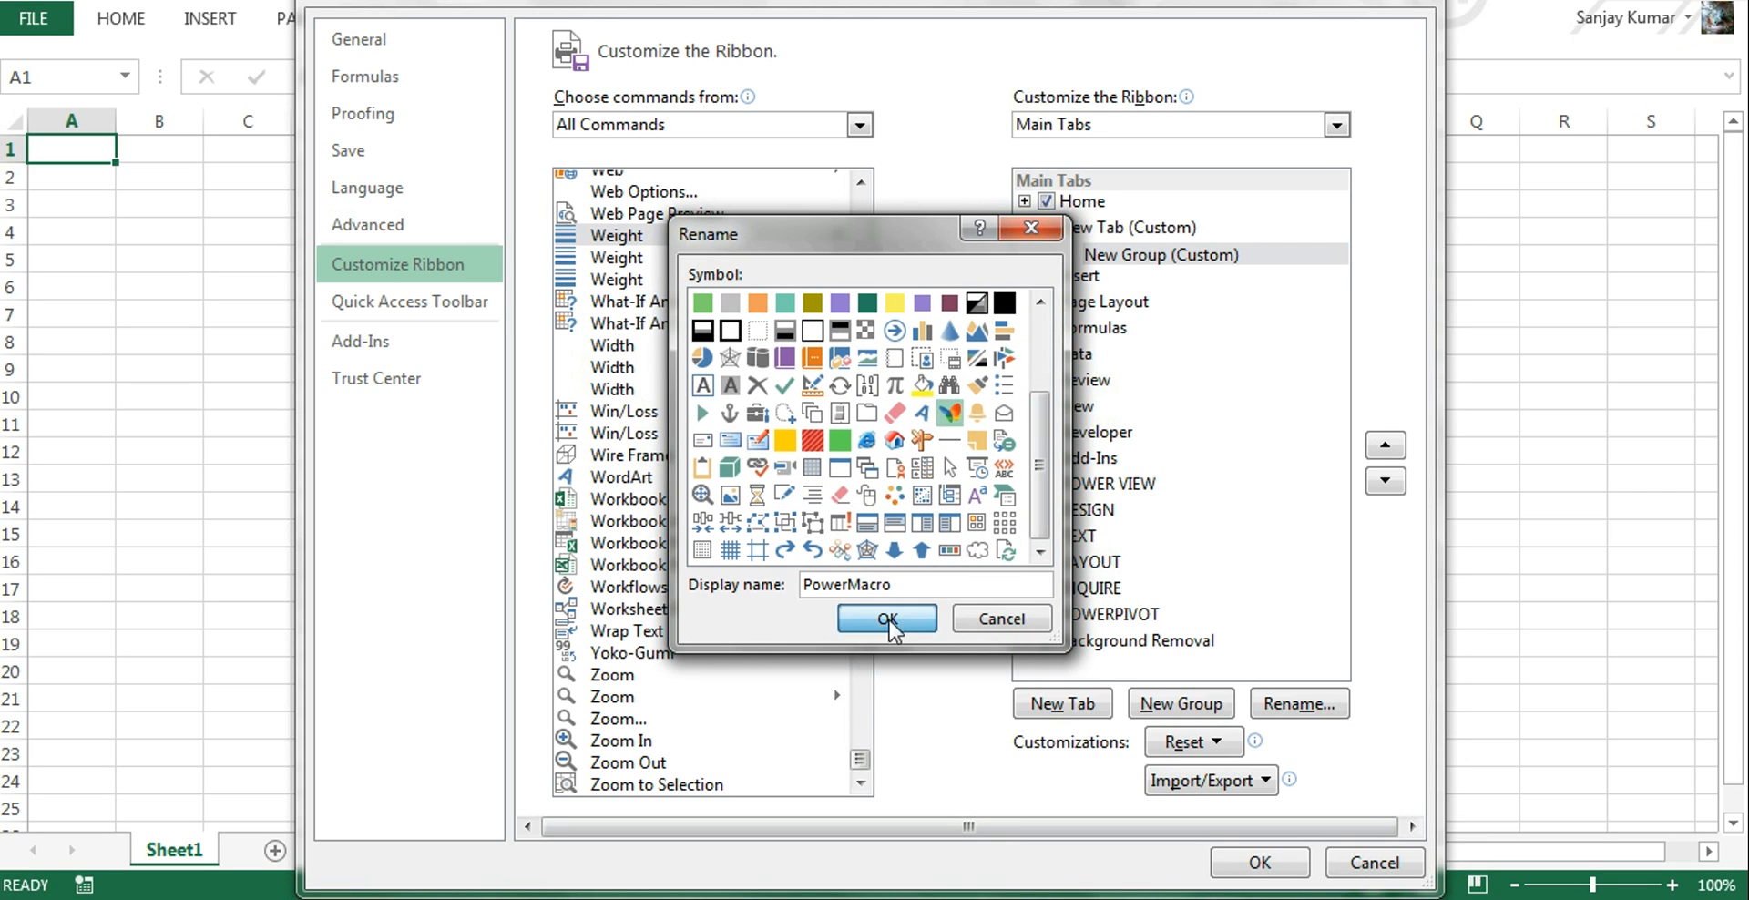
{"action": "left_click", "coordinate": [888, 620]}
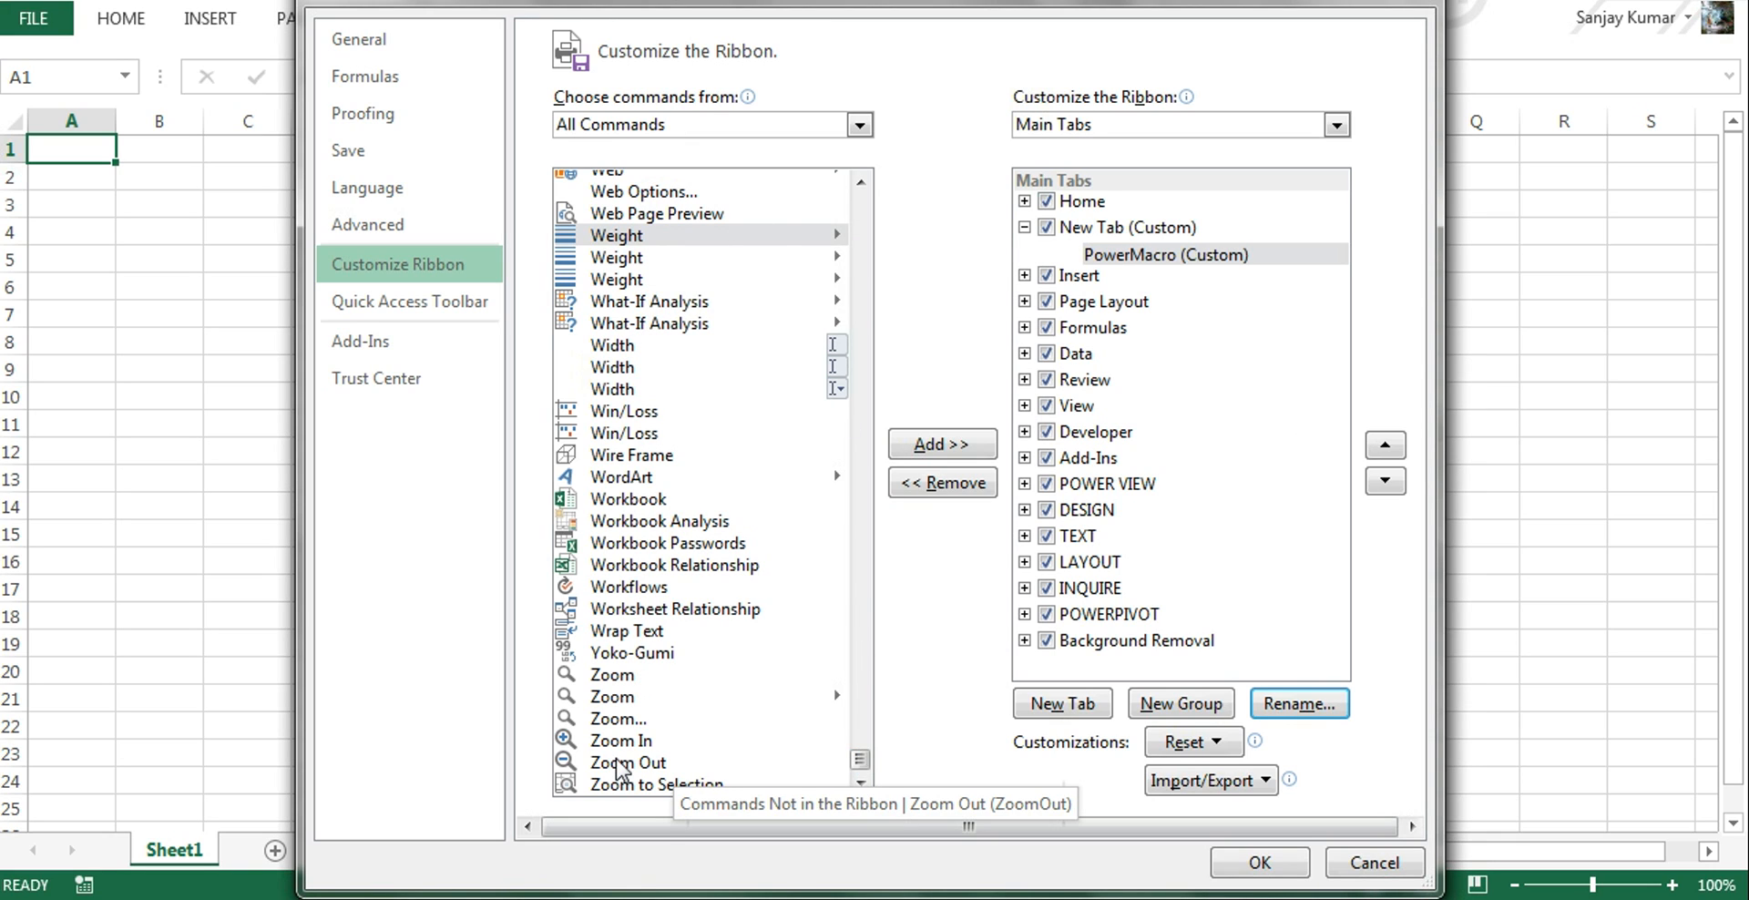
Add the Zoom In and Zoom Out commands to the PowerMacro group and apply the ribbon changes.
{"action": "left_click", "coordinate": [662, 742]}
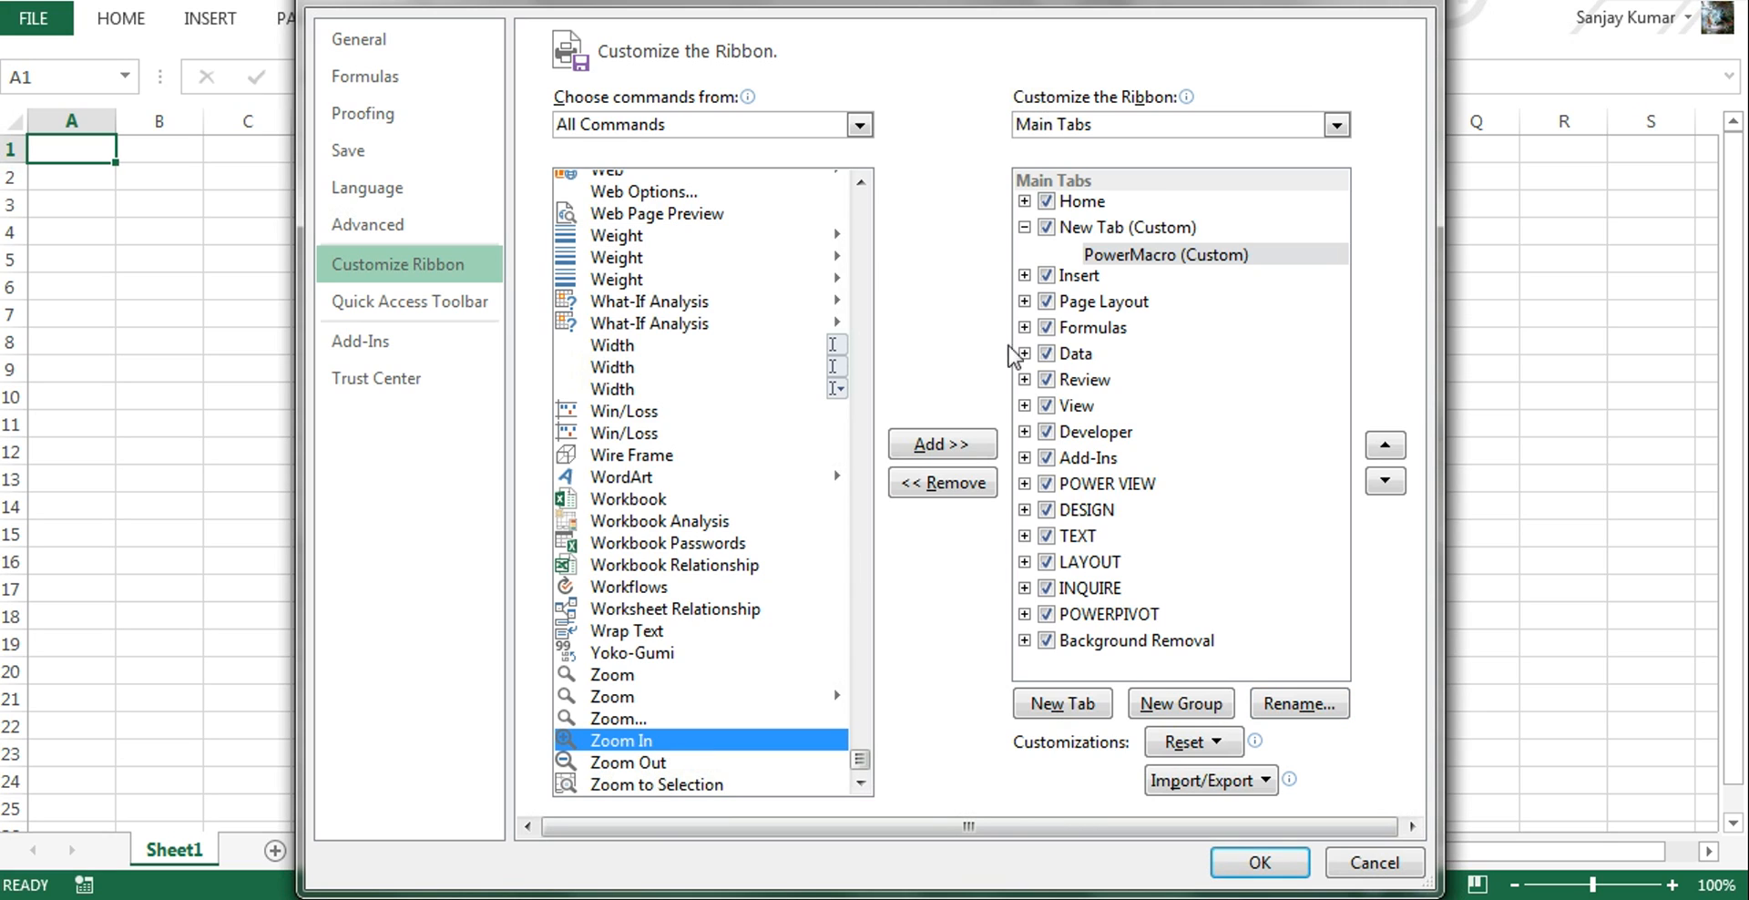
{"action": "left_click", "coordinate": [950, 446]}
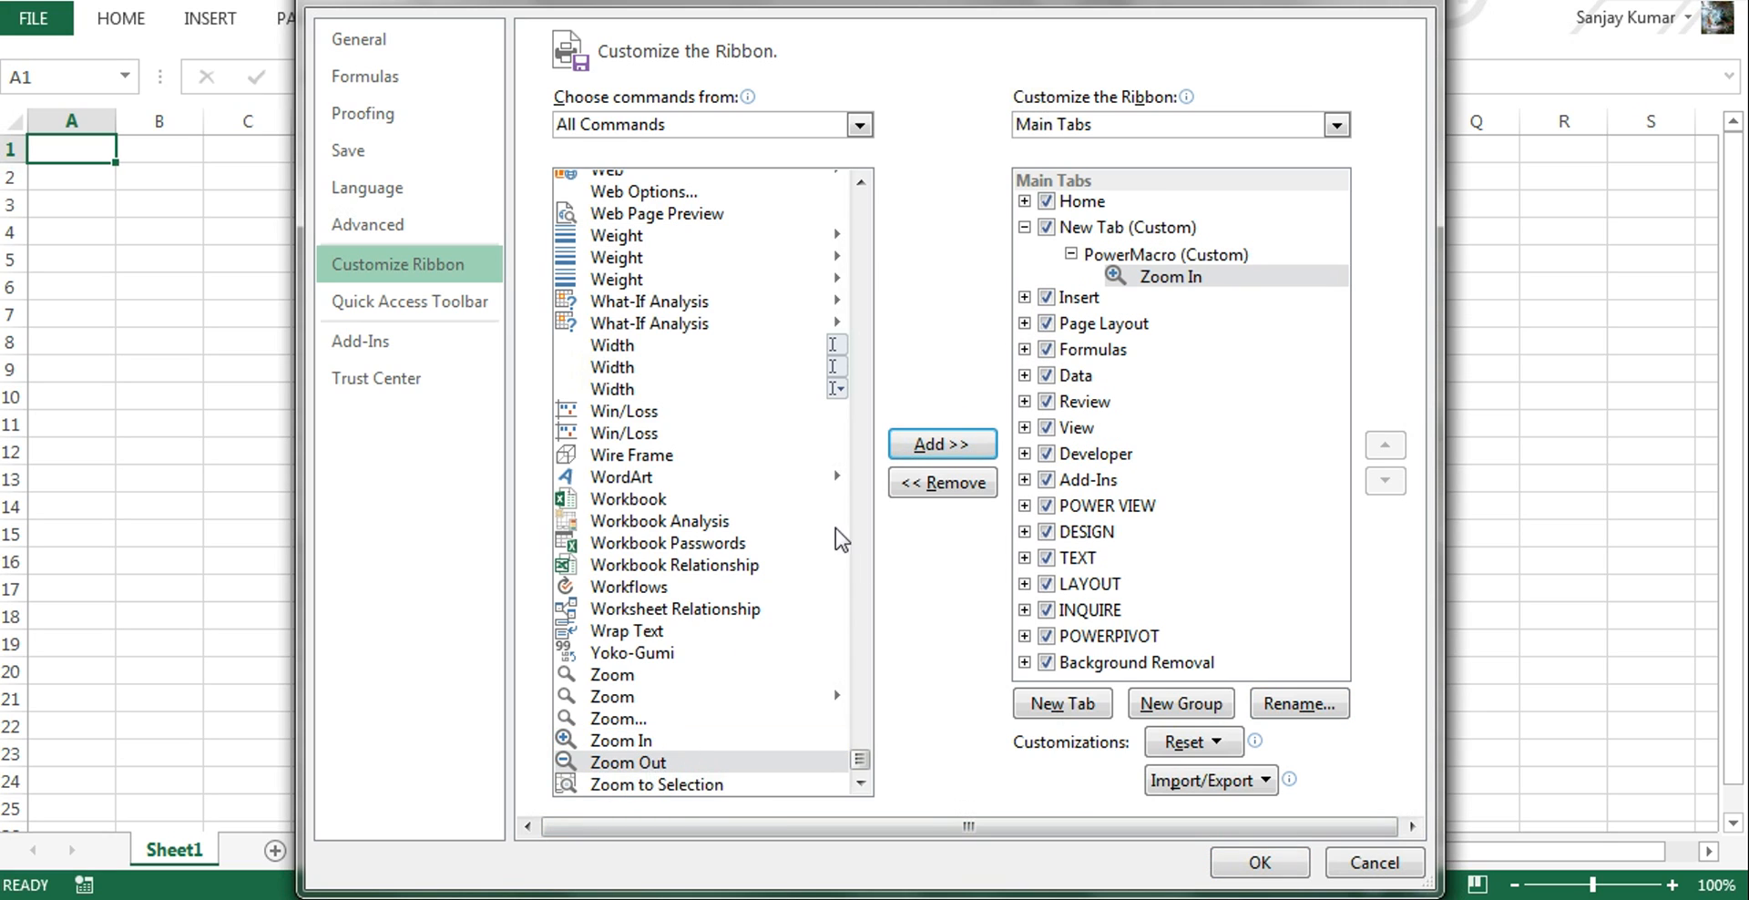
{"action": "left_click", "coordinate": [930, 445]}
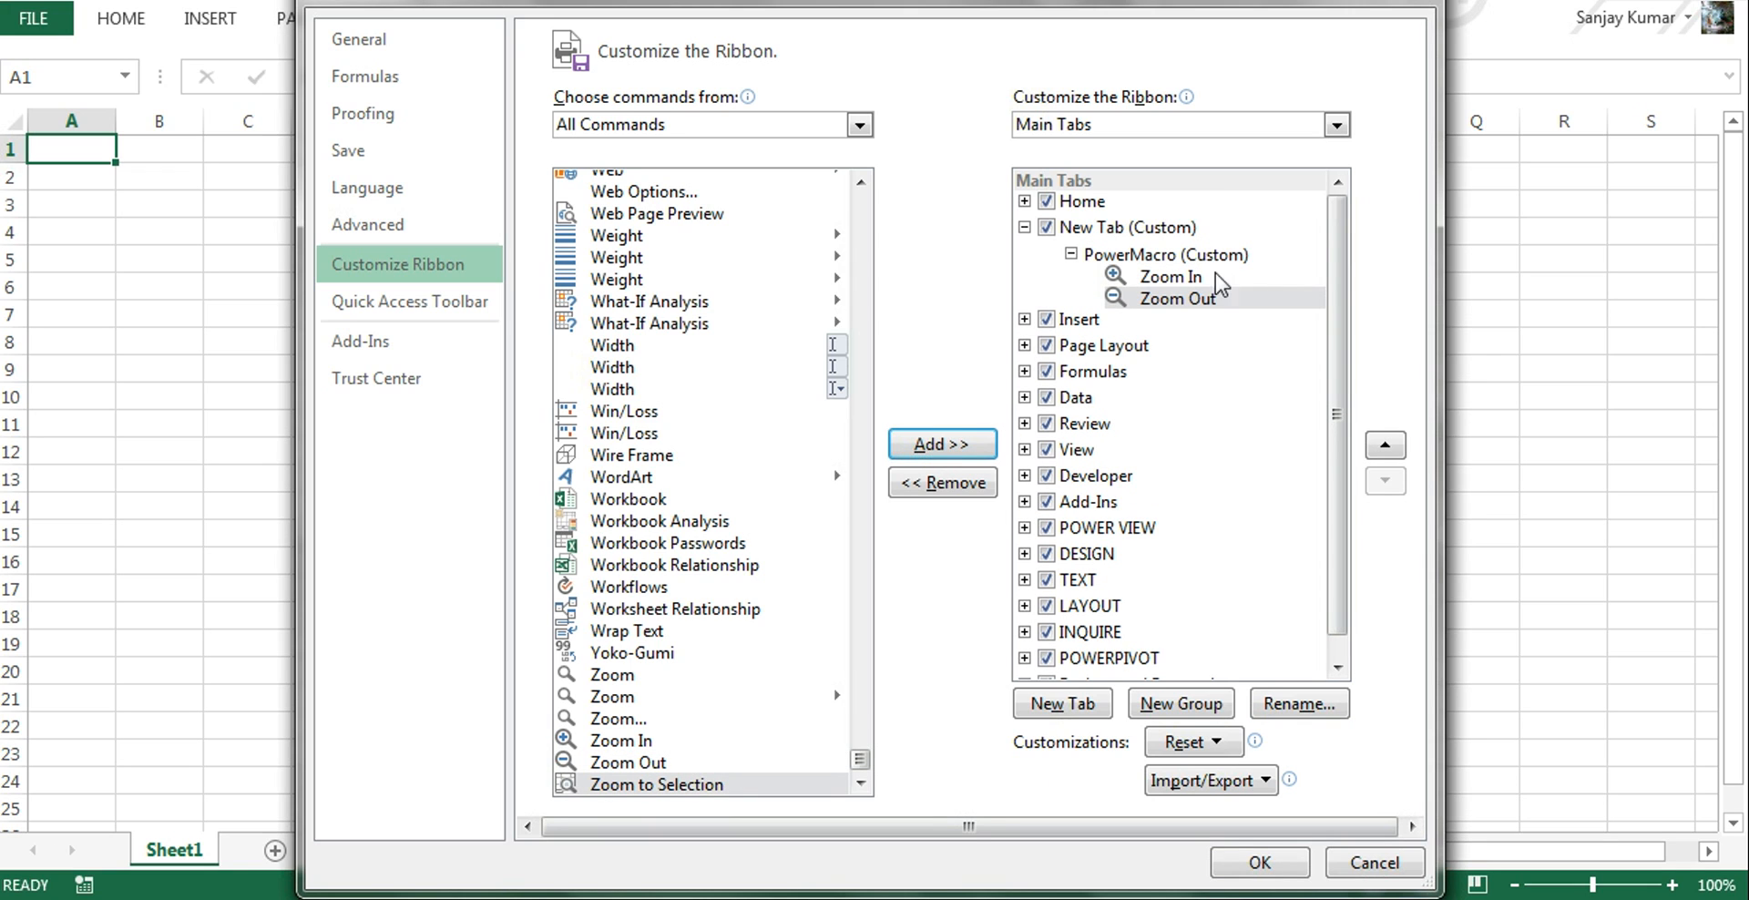
{"action": "left_click", "coordinate": [1262, 862]}
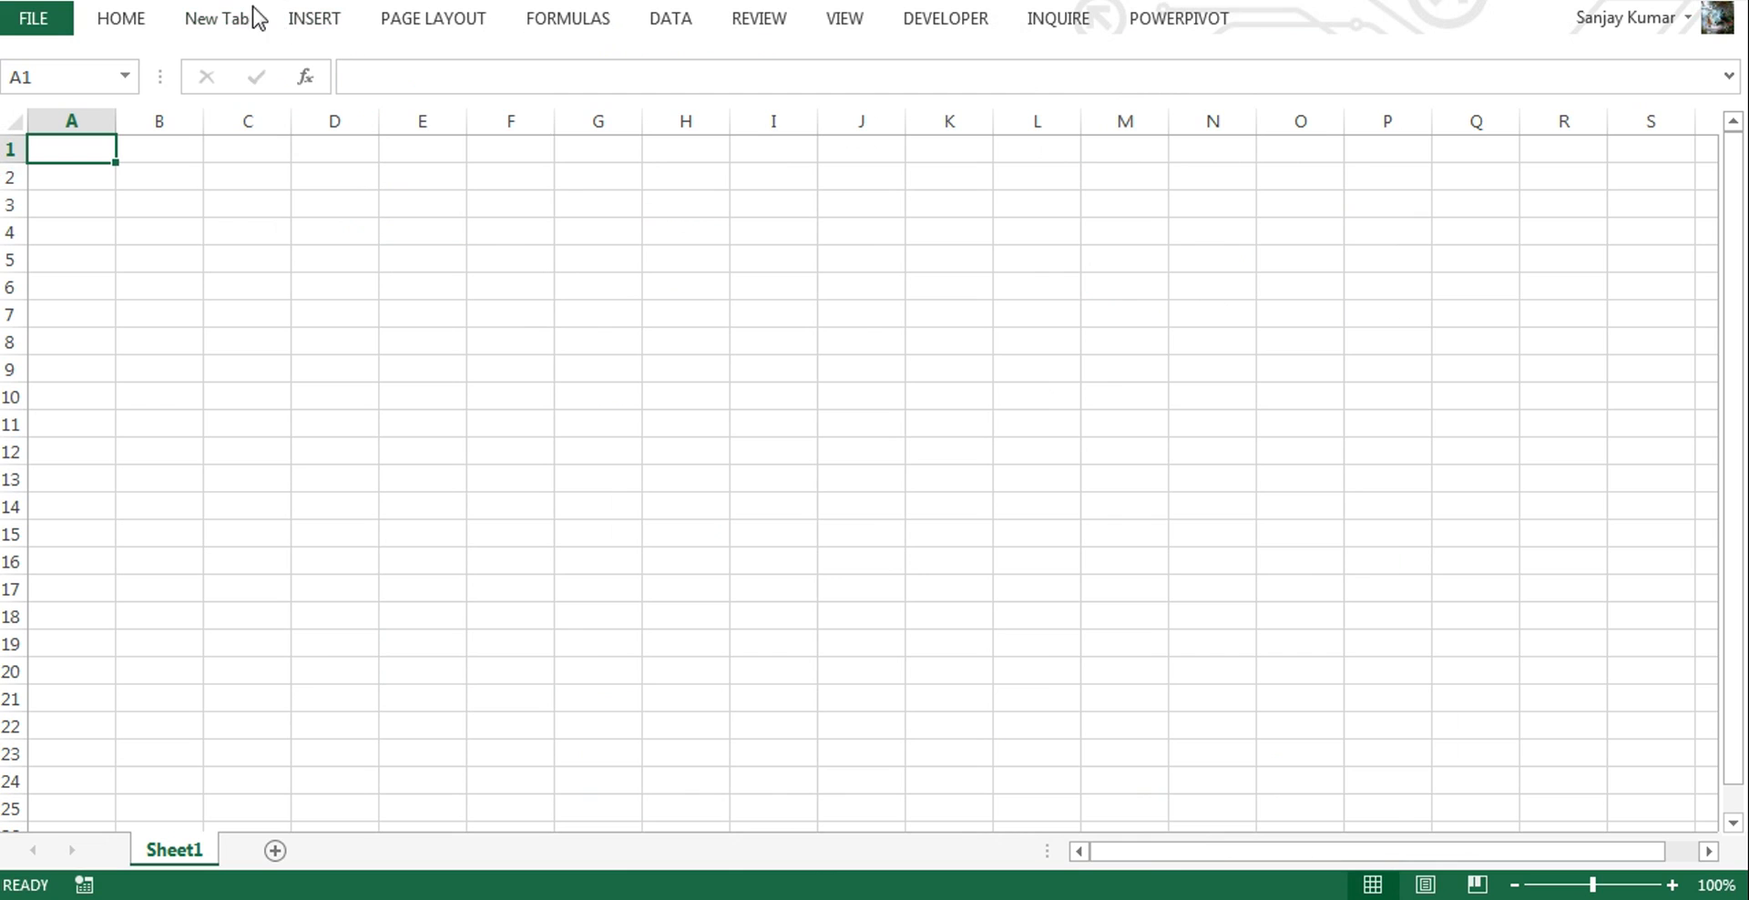
Test the Zoom Out and Zoom In commands of the new custom tab on the worksheet.
{"action": "left_click", "coordinate": [217, 18]}
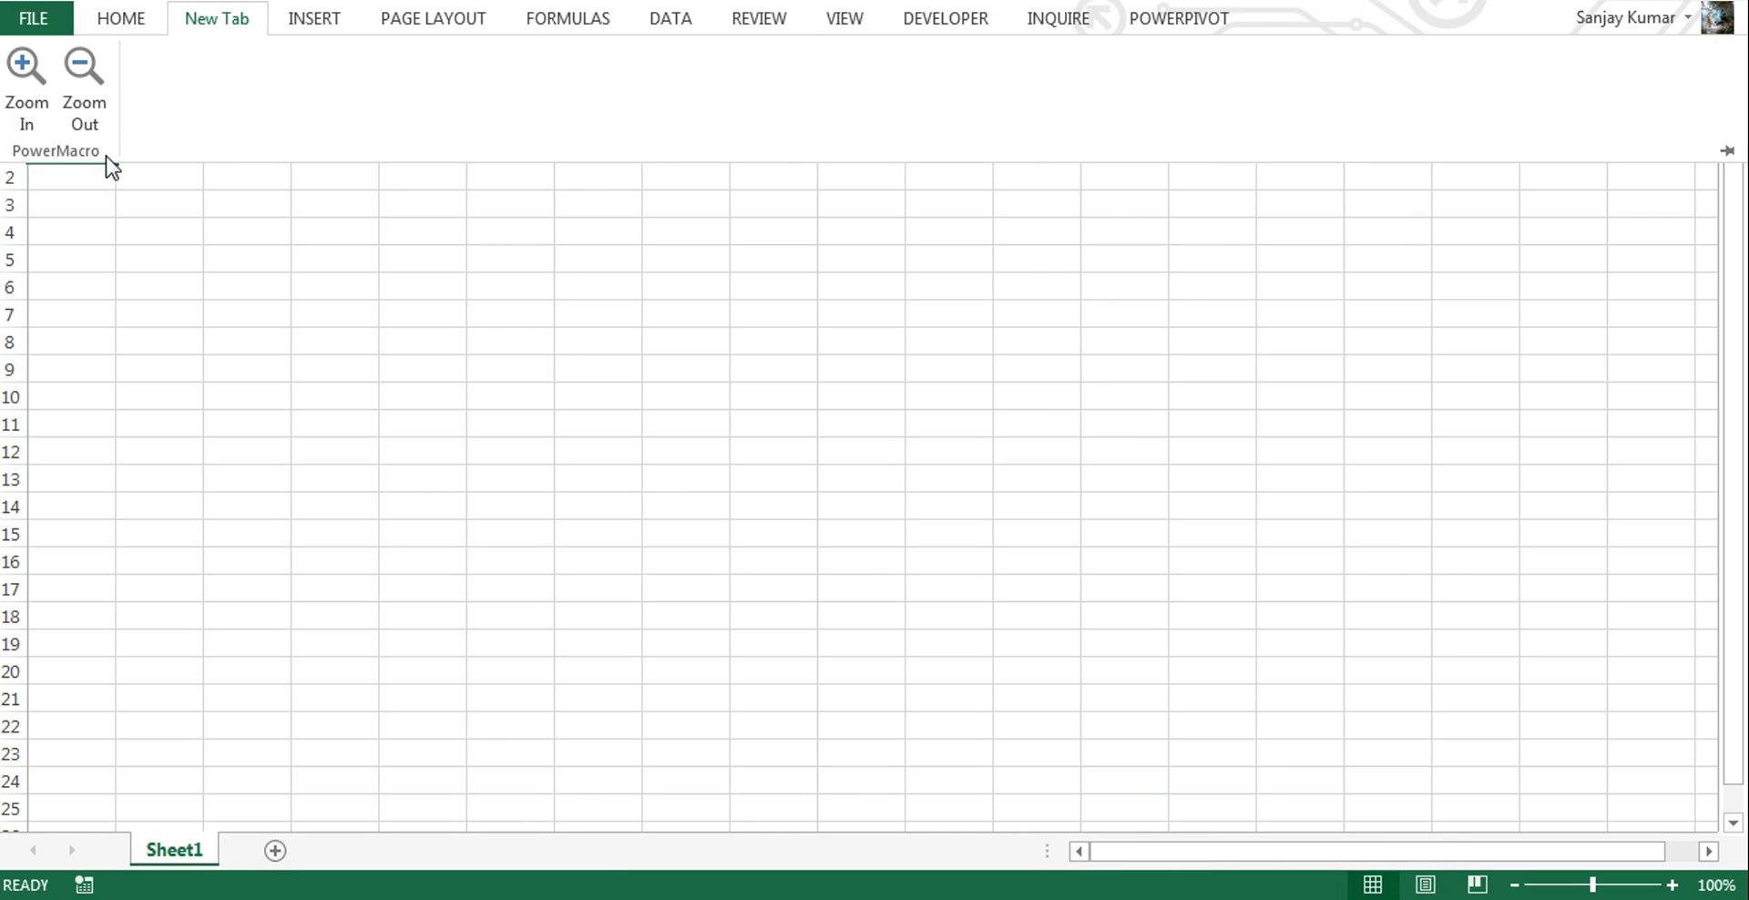
{"action": "left_click", "coordinate": [85, 80]}
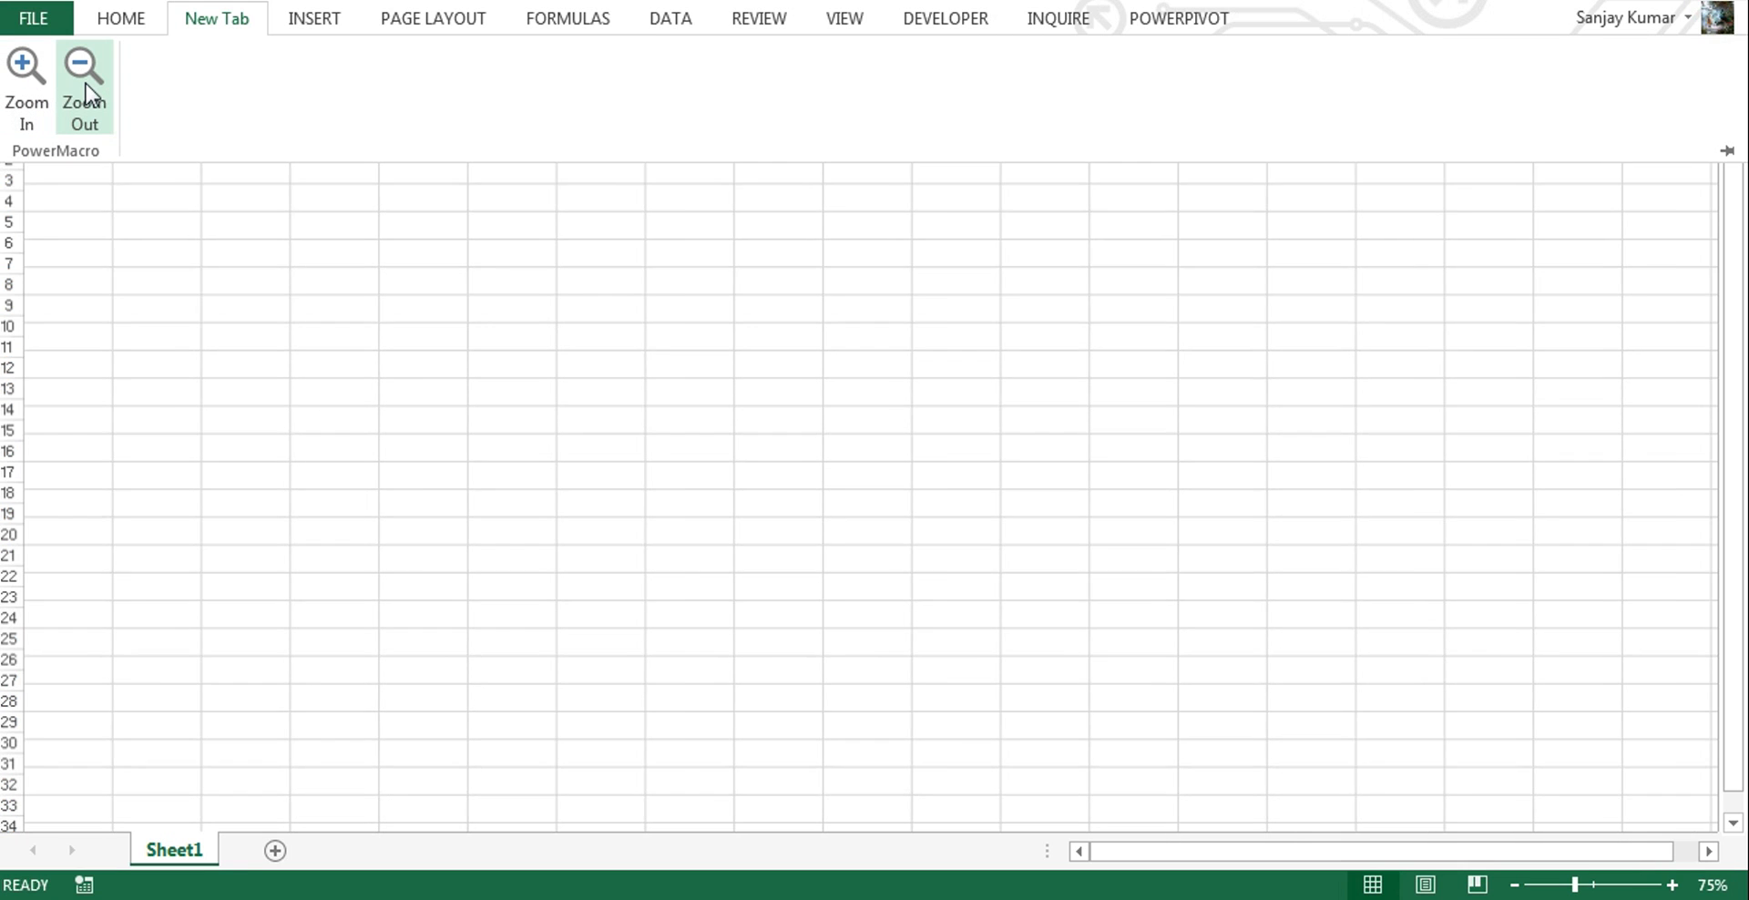
{"action": "left_click", "coordinate": [40, 88]}
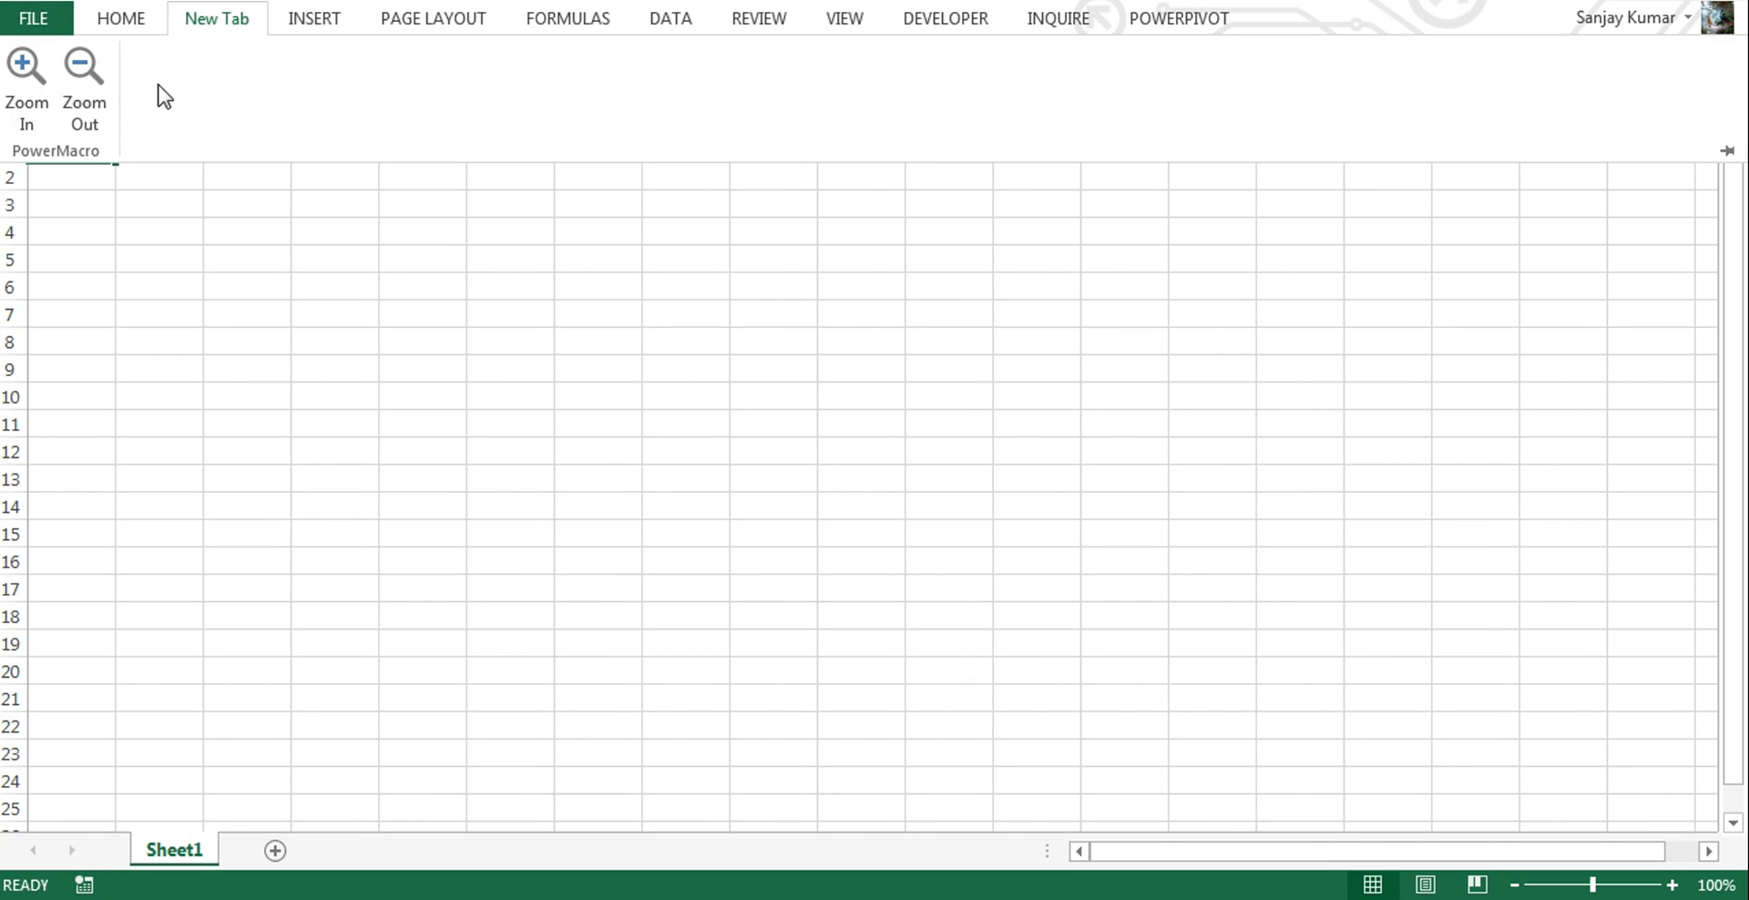
{"action": "left_click", "coordinate": [674, 337]}
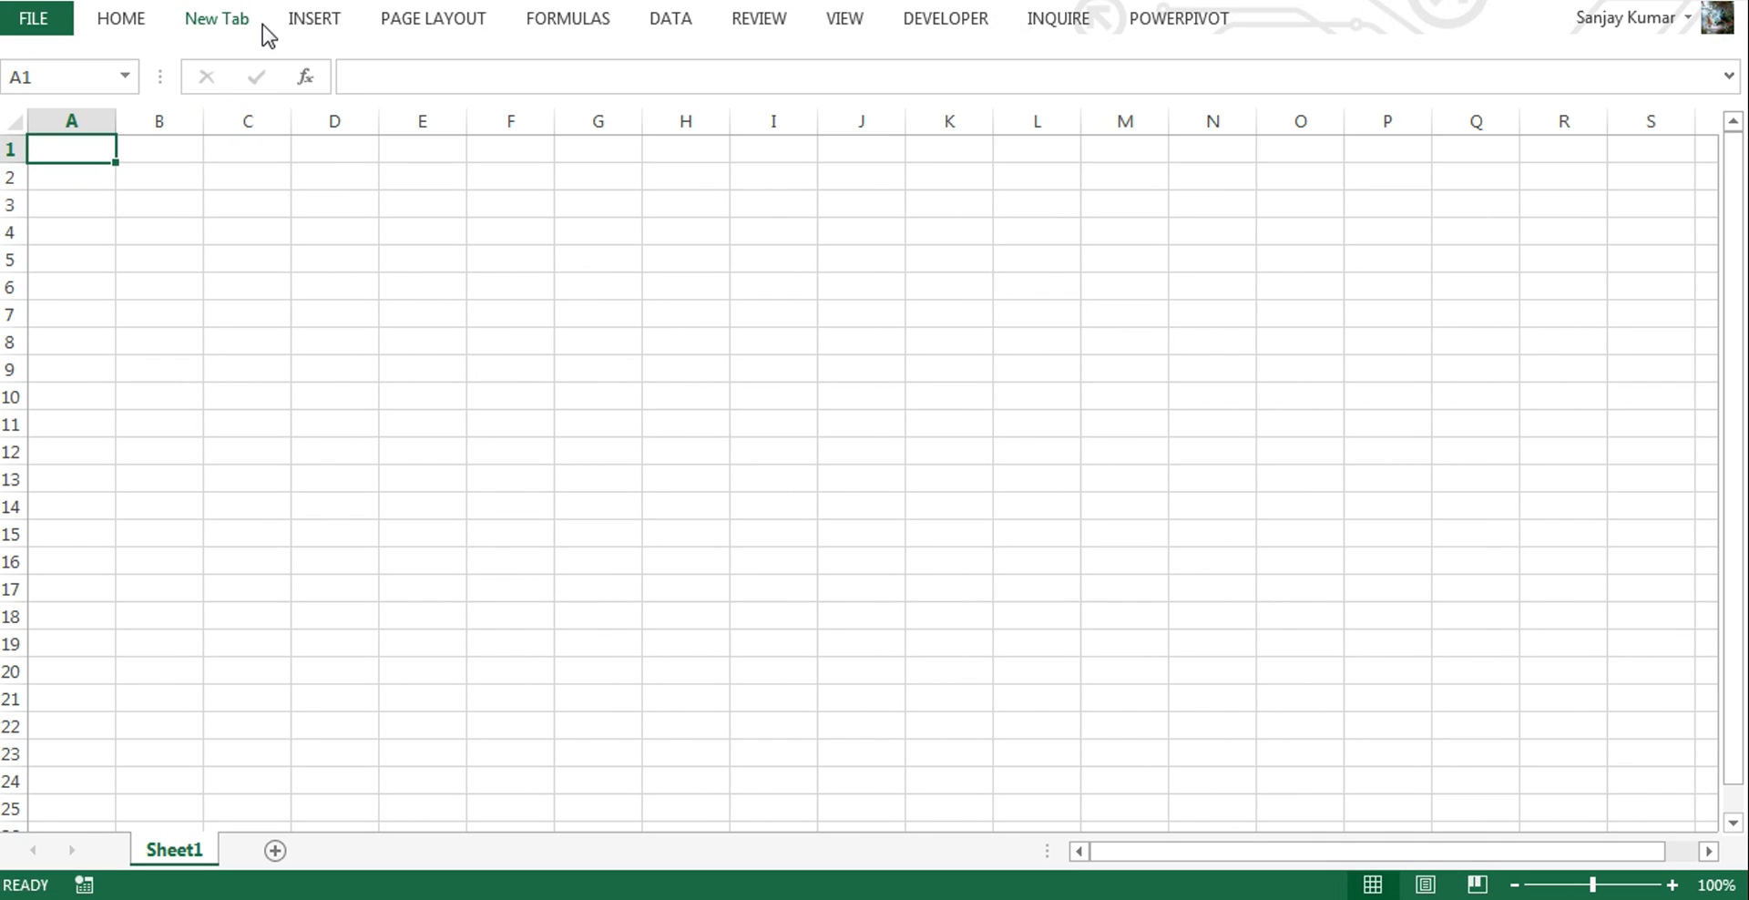
Return to the ribbon customization settings and rename the custom tab PowerMacroPersonal.
{"action": "left_click", "coordinate": [36, 23]}
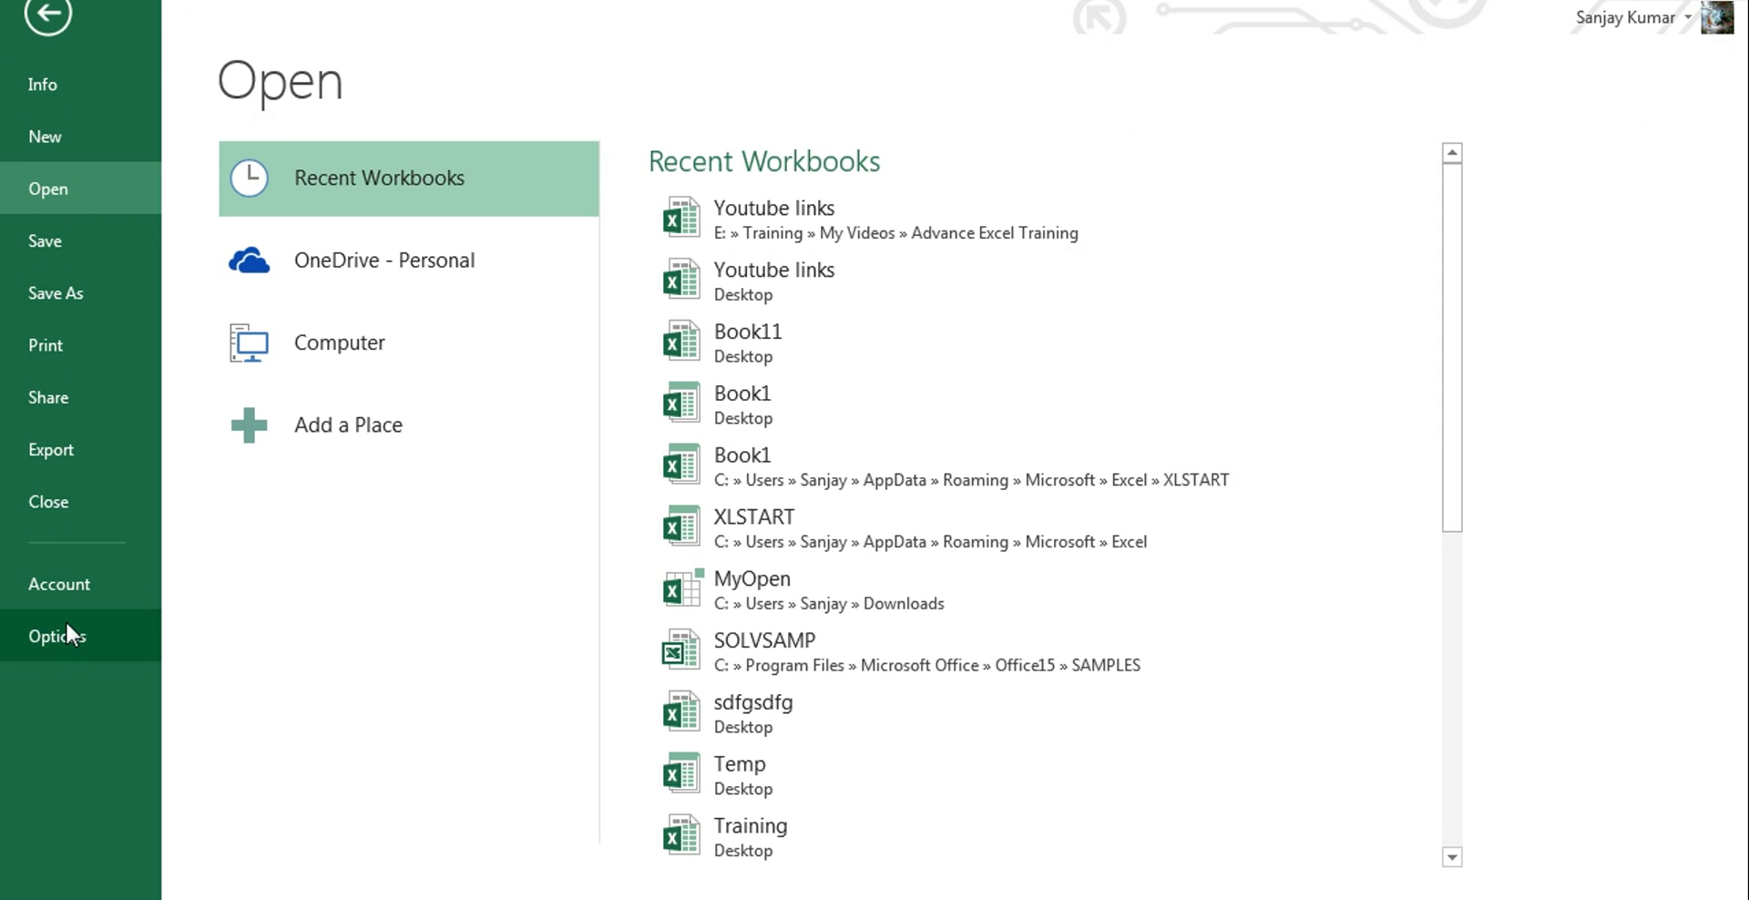
{"action": "left_click", "coordinate": [65, 624]}
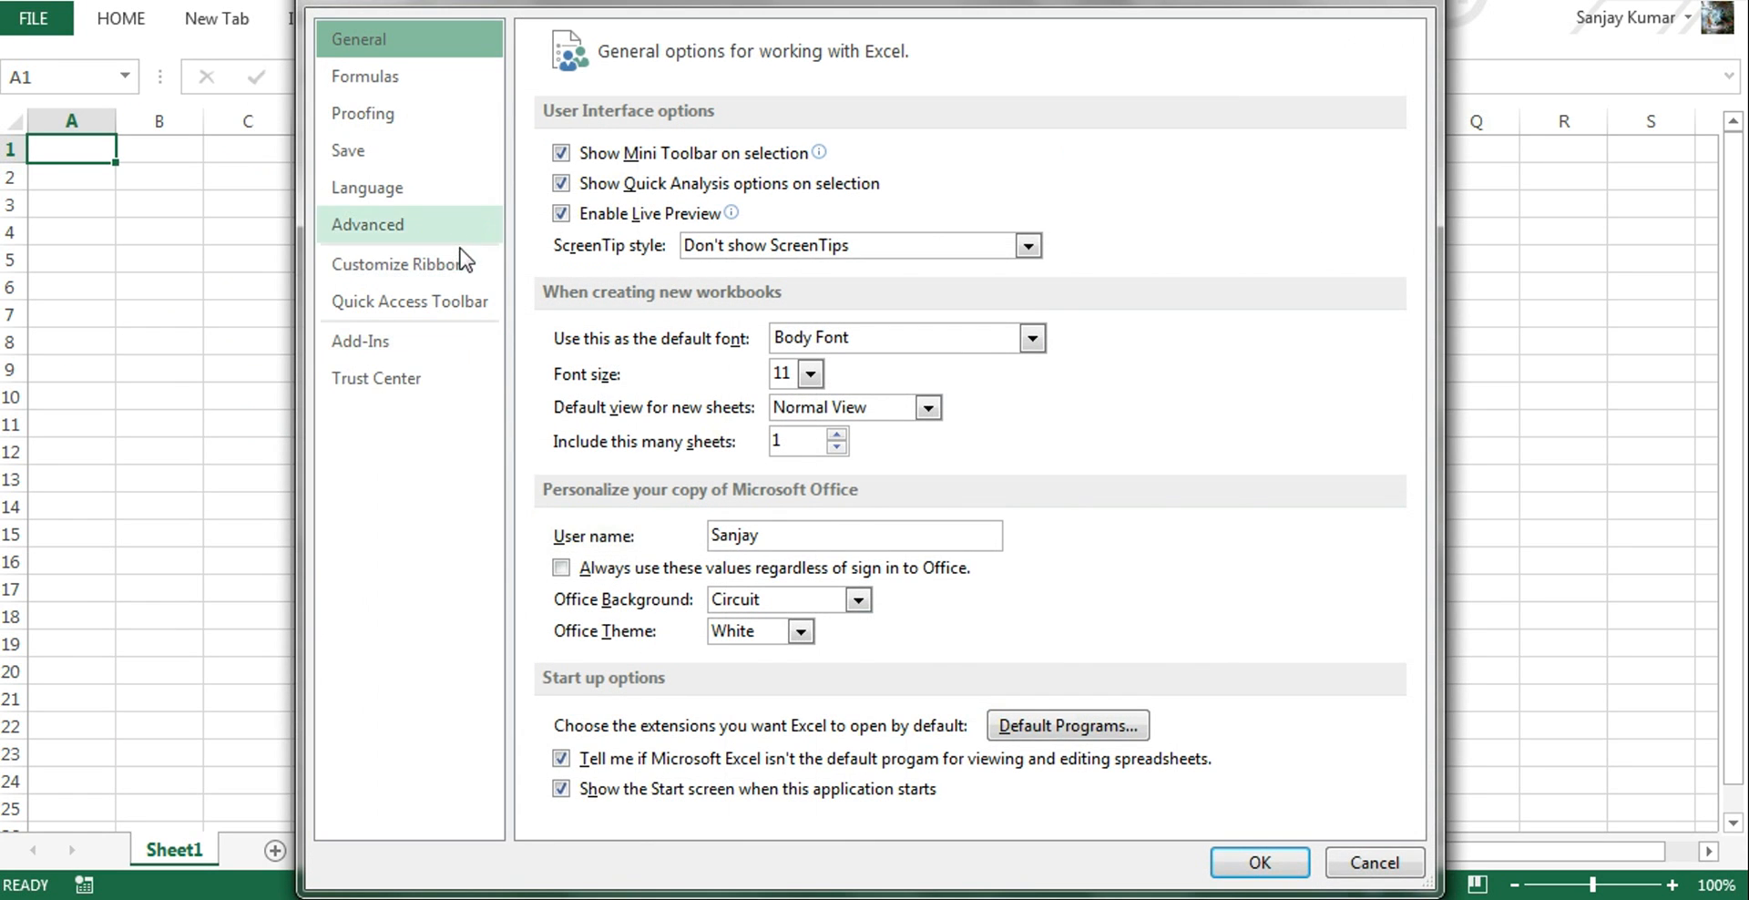
{"action": "left_click", "coordinate": [465, 266]}
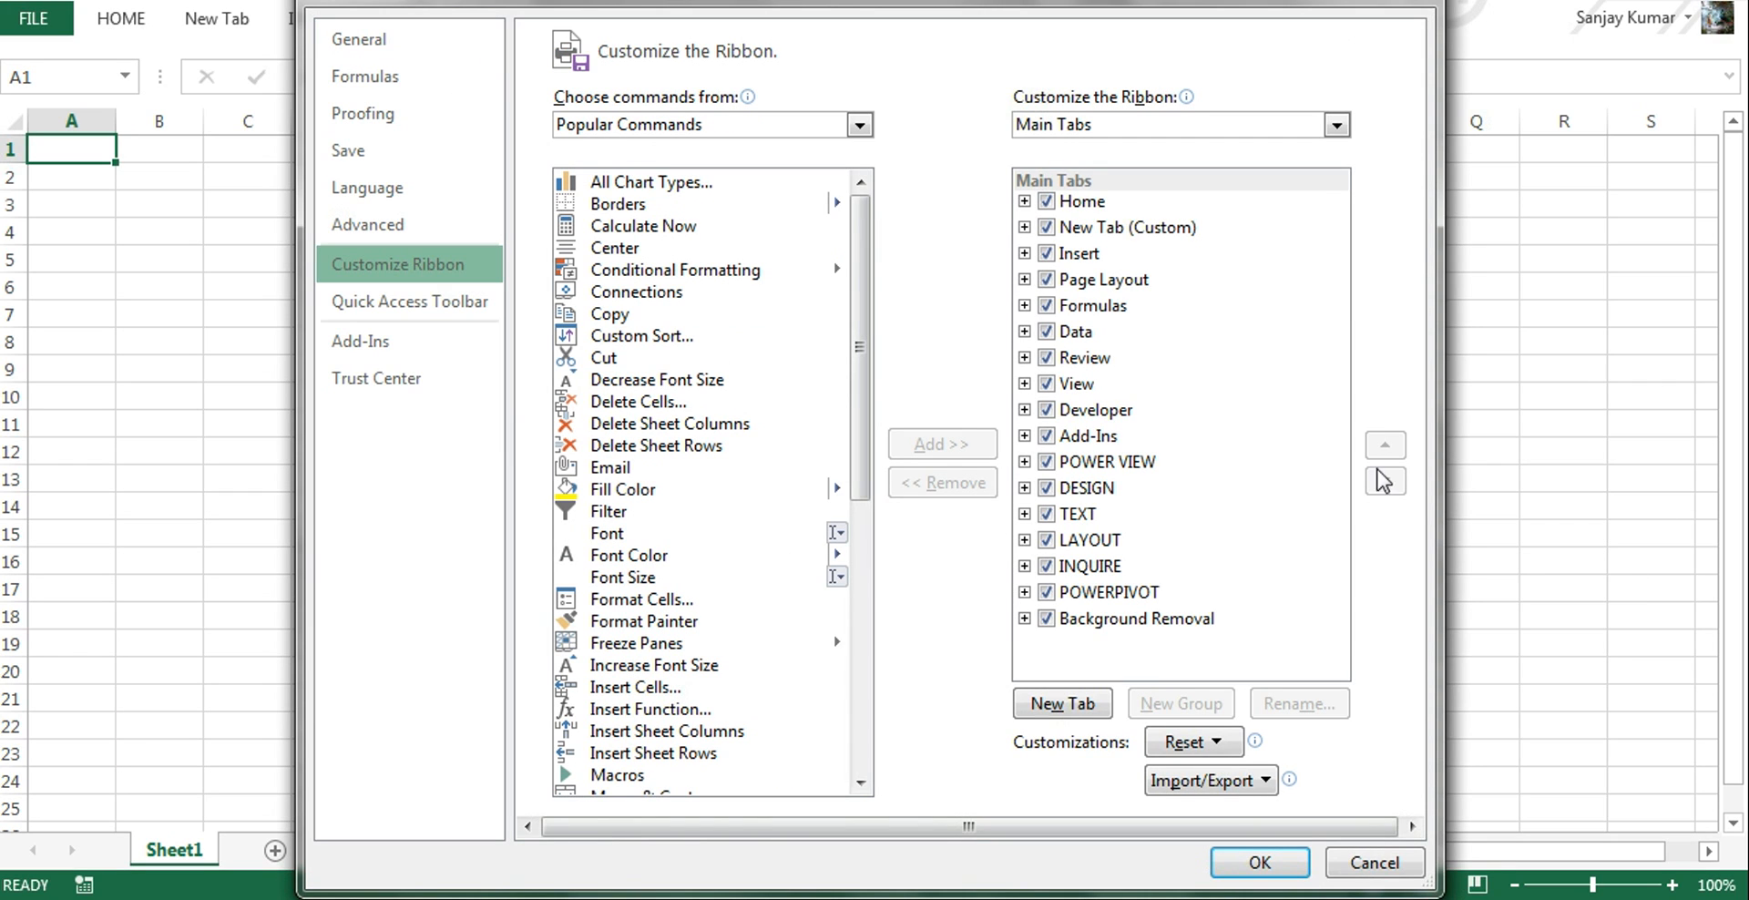
{"action": "left_click", "coordinate": [1149, 229]}
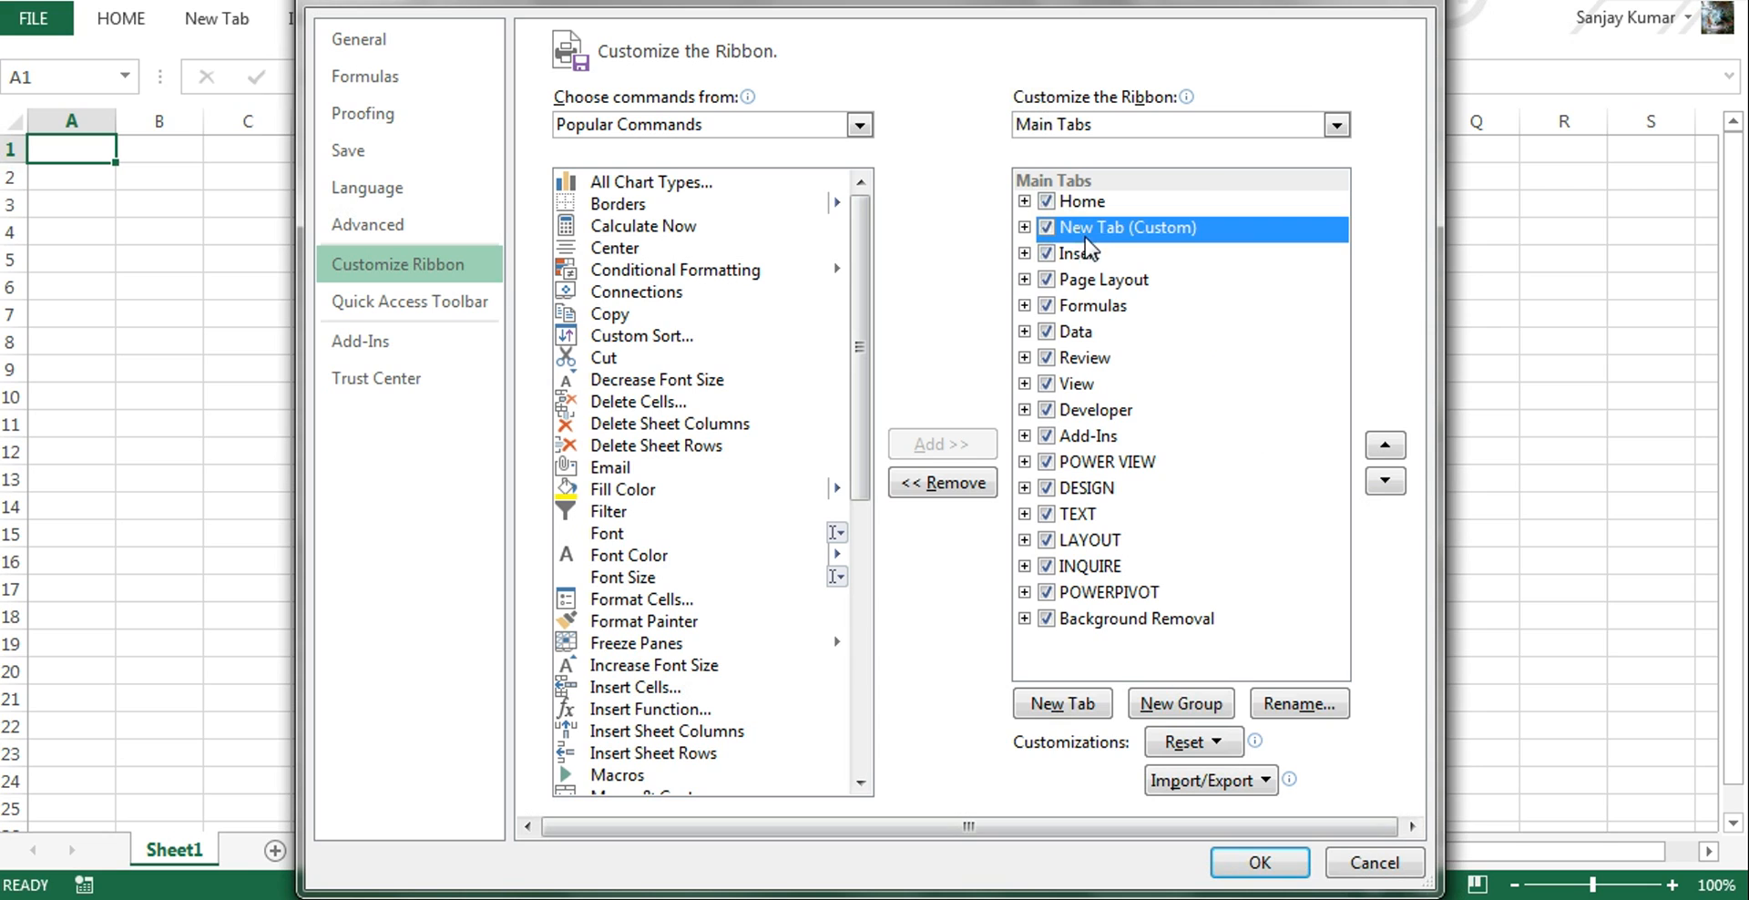
{"action": "left_click", "coordinate": [1280, 704]}
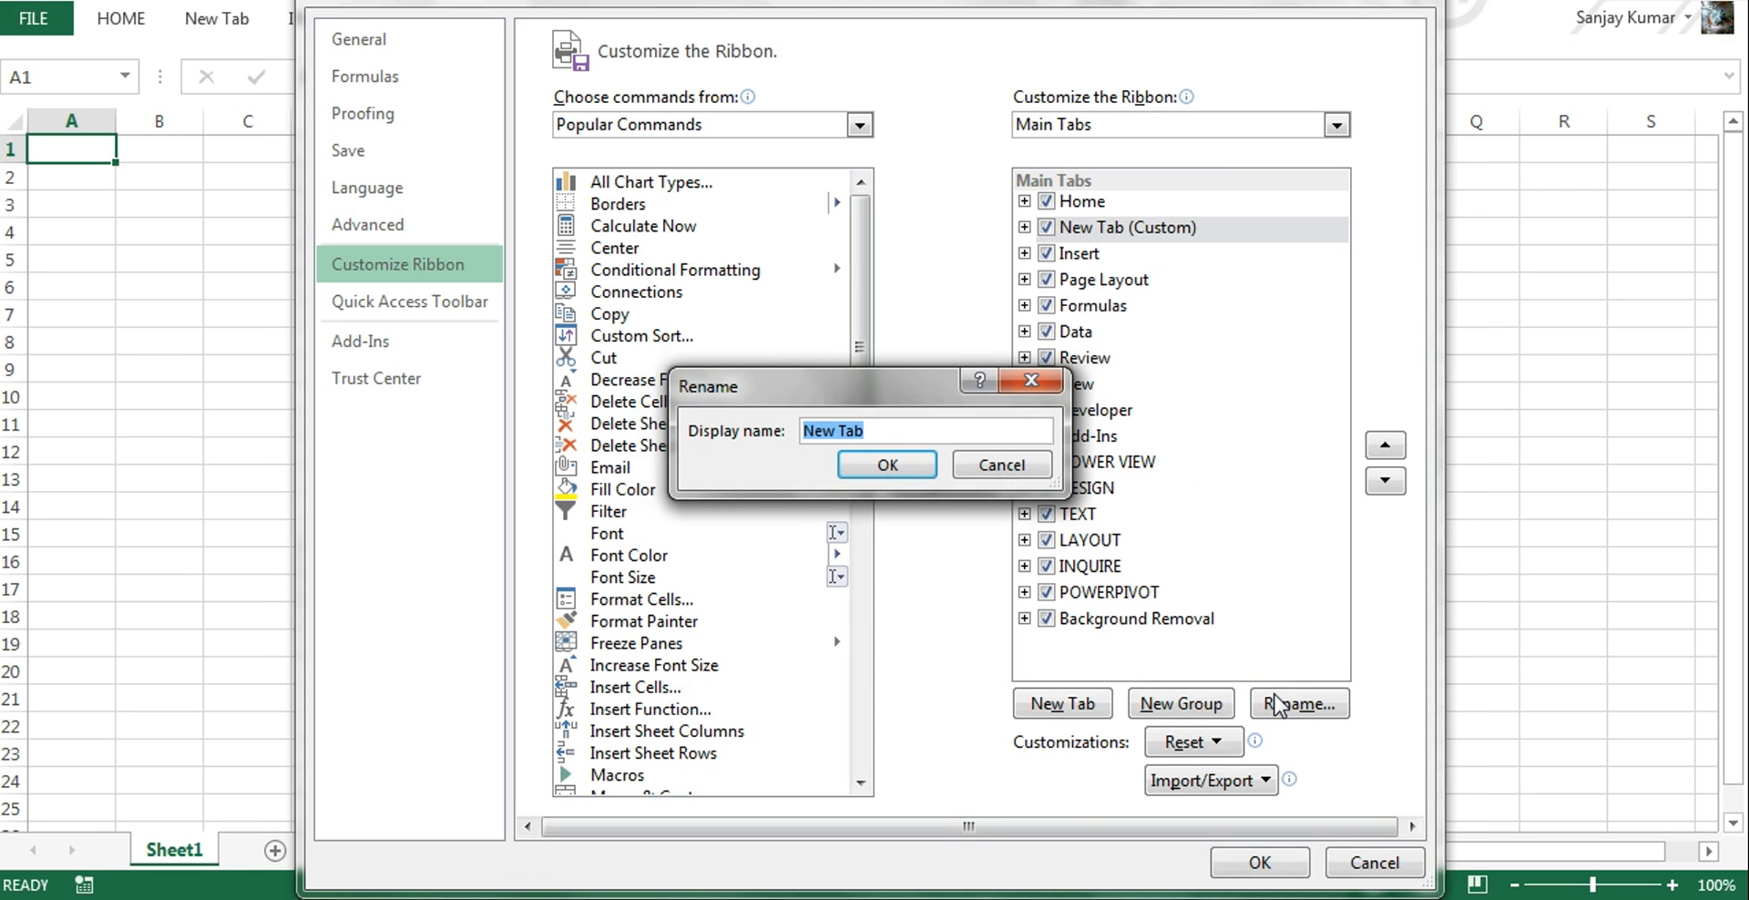
{"action": "type", "text": "PowerMacroPersonal"}
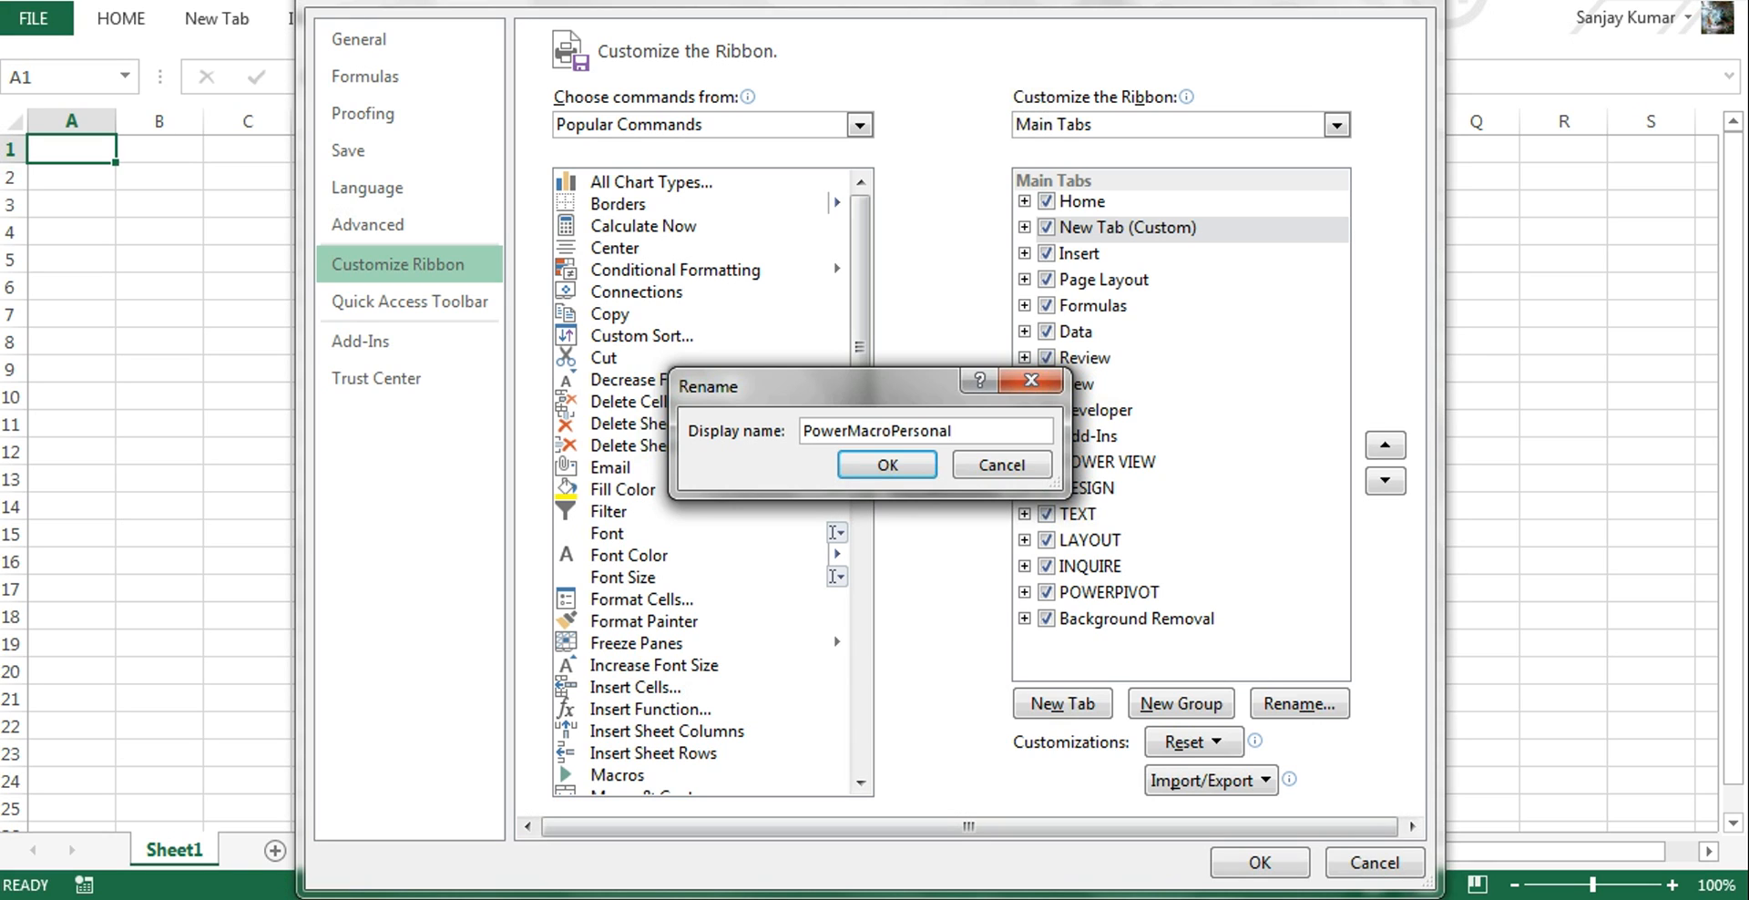
{"action": "left_click", "coordinate": [913, 470]}
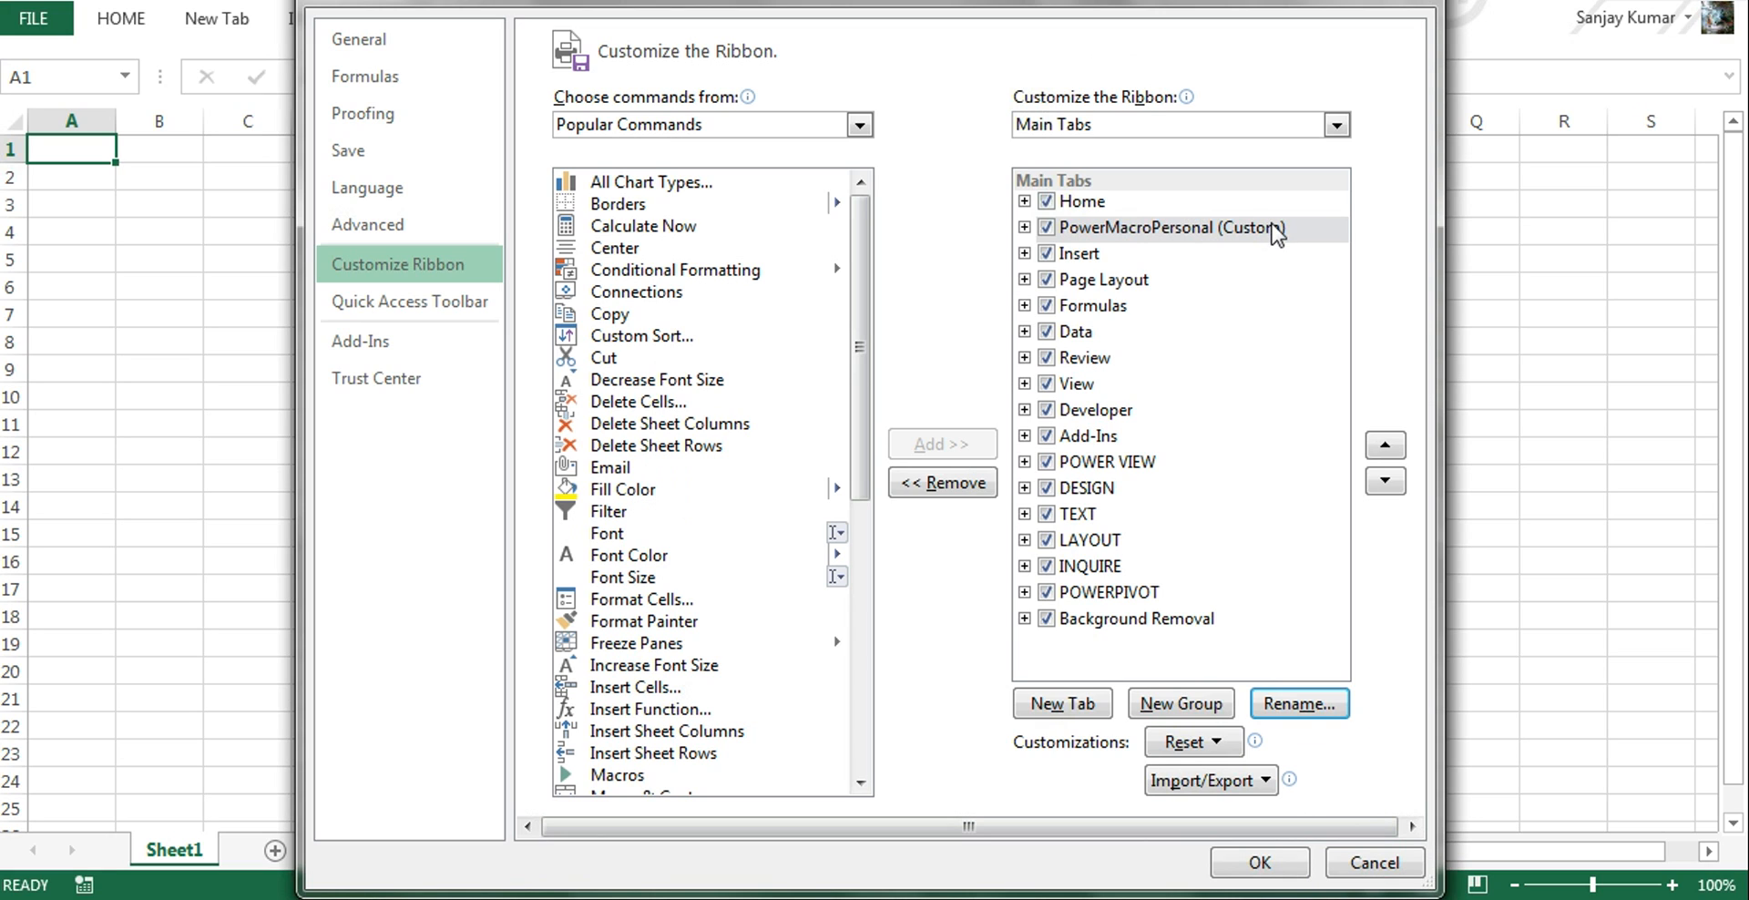
Add a new custom group after PowerMacro in the PowerMacroPersonal tab, apply the changes and check the tab on the ribbon.
{"action": "left_click", "coordinate": [1025, 228]}
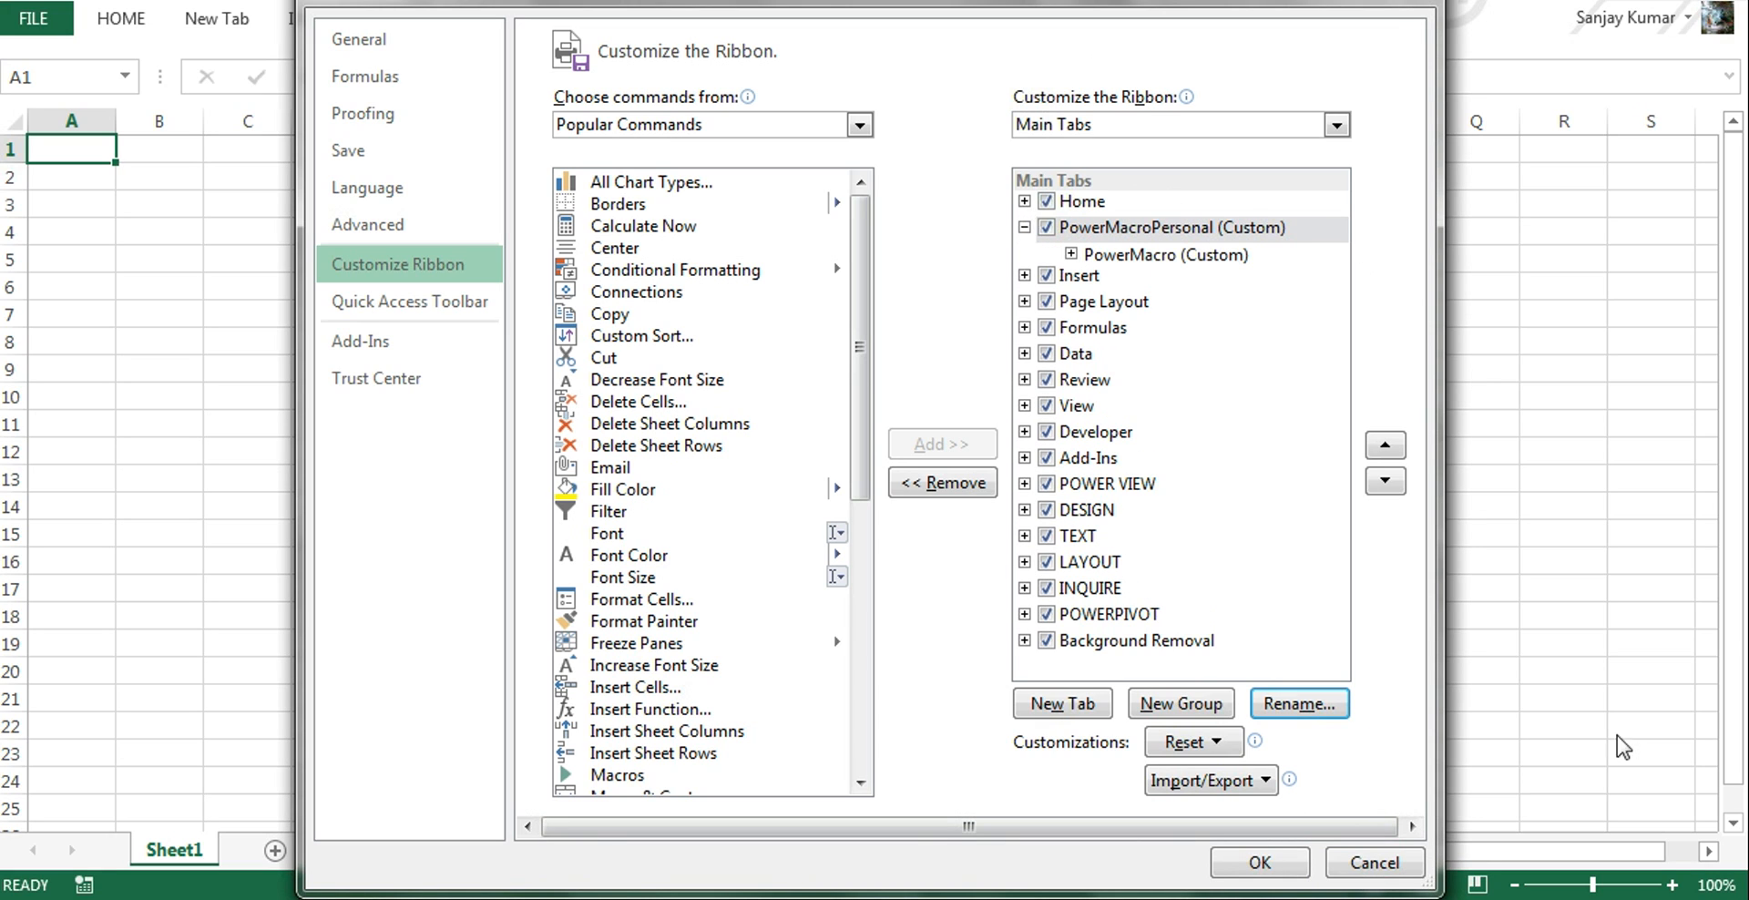
{"action": "left_click", "coordinate": [1217, 742]}
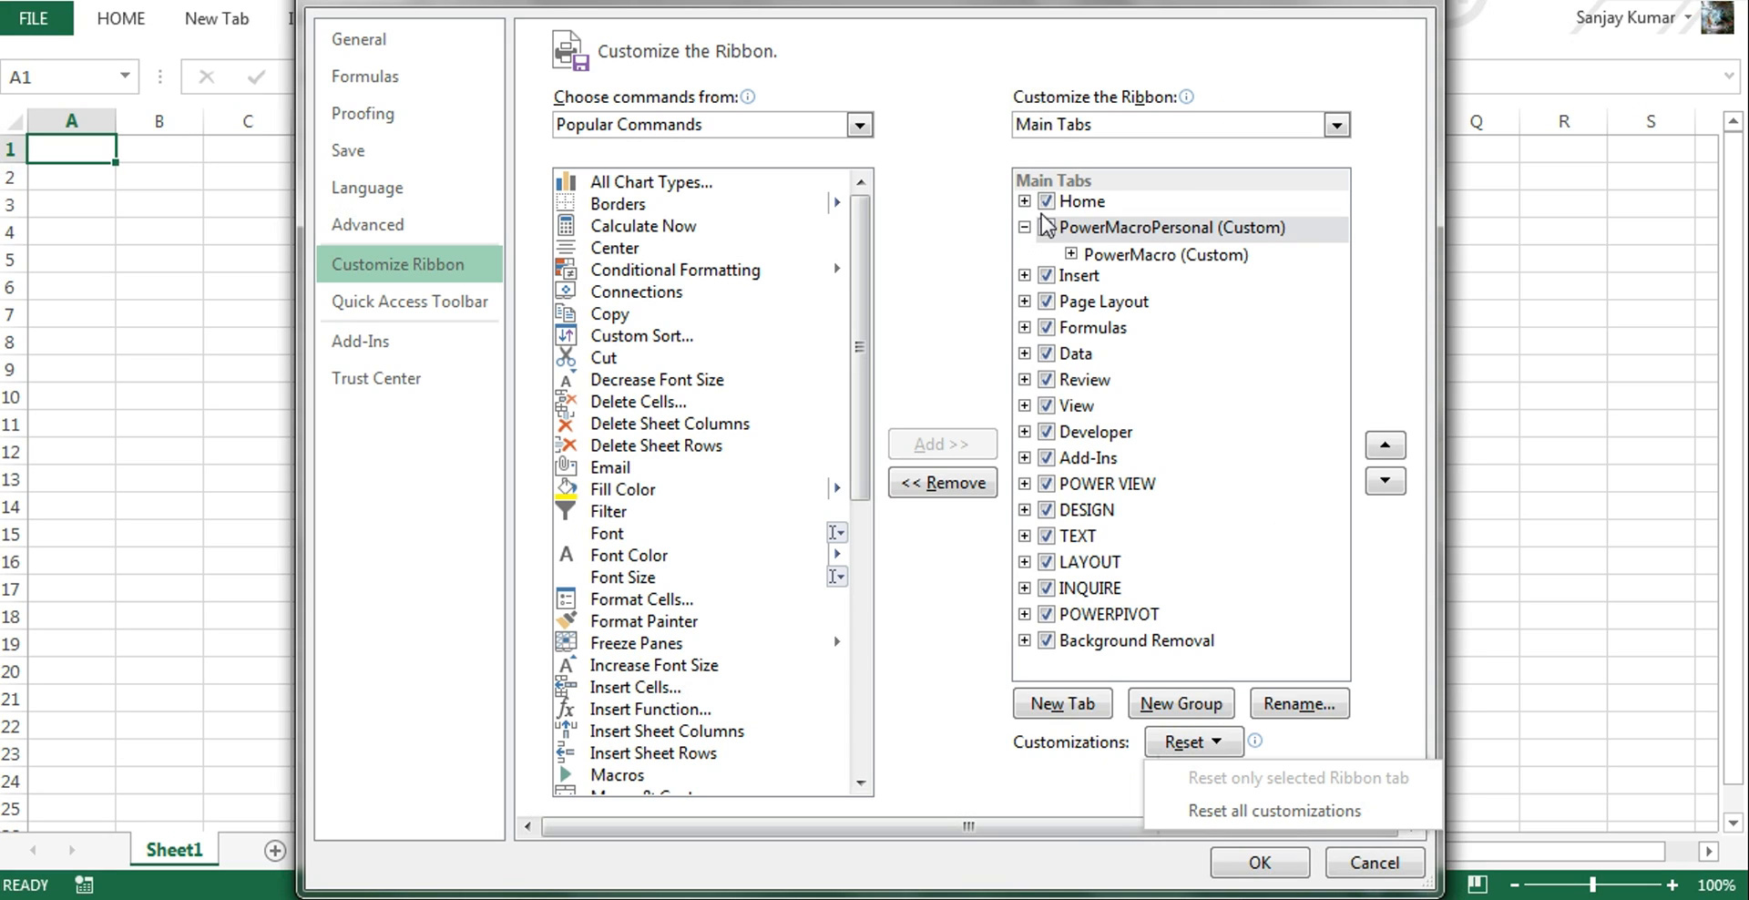
{"action": "left_click", "coordinate": [1120, 254]}
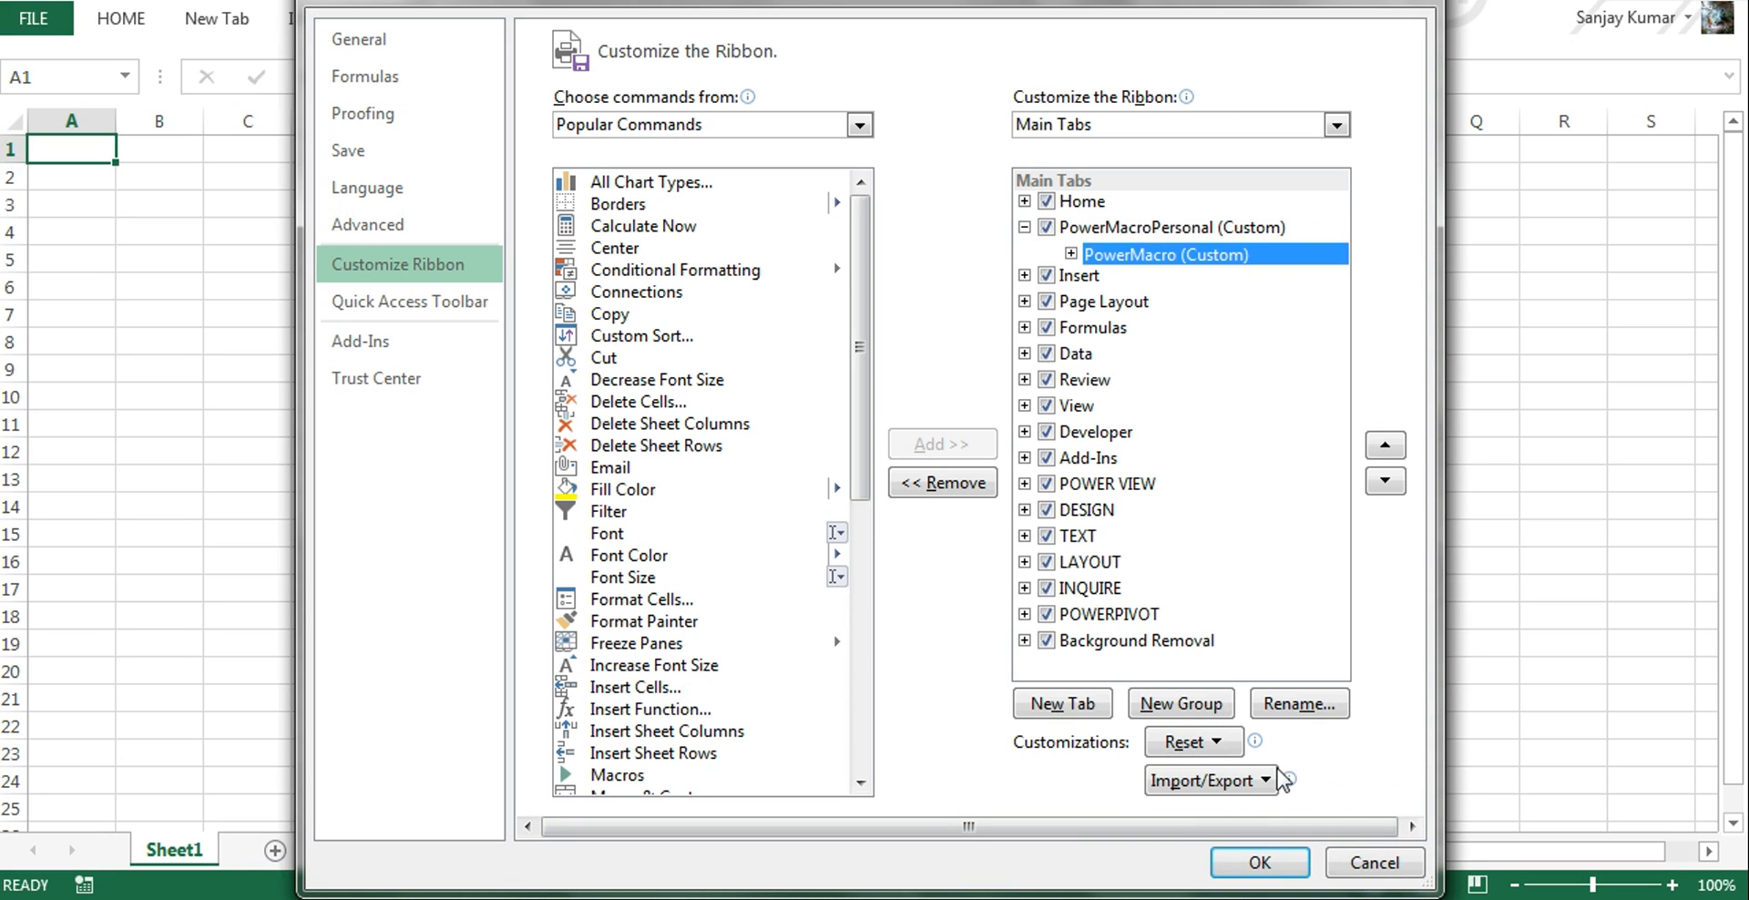
{"action": "left_click", "coordinate": [1177, 712]}
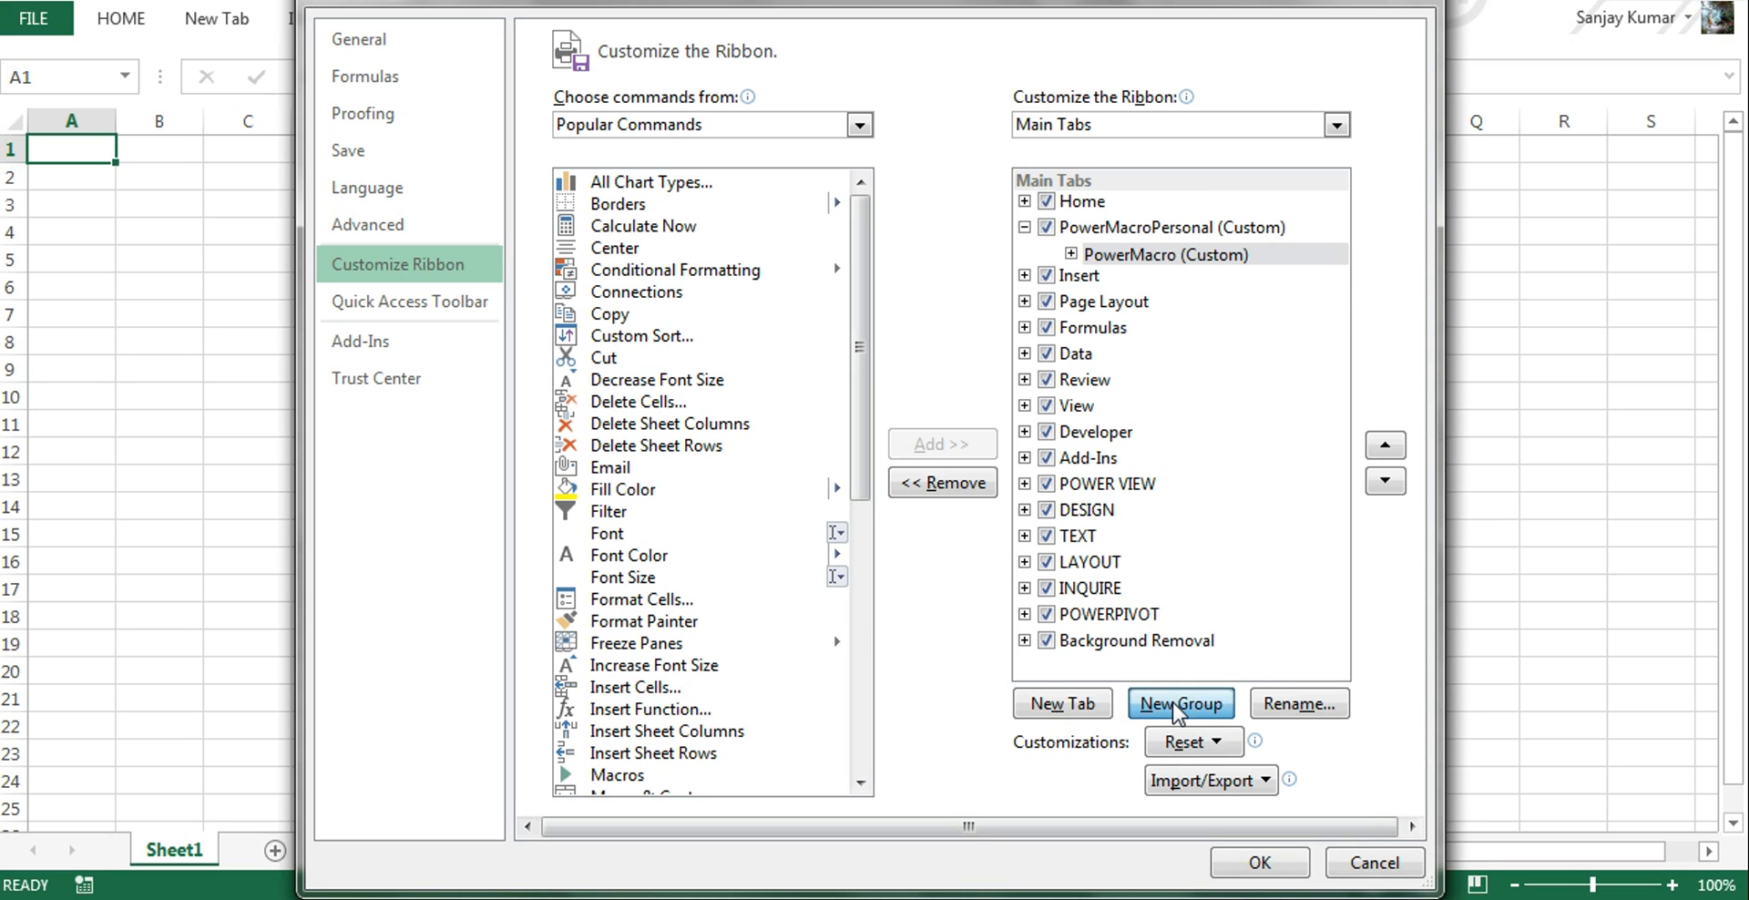
{"action": "left_click", "coordinate": [1177, 706]}
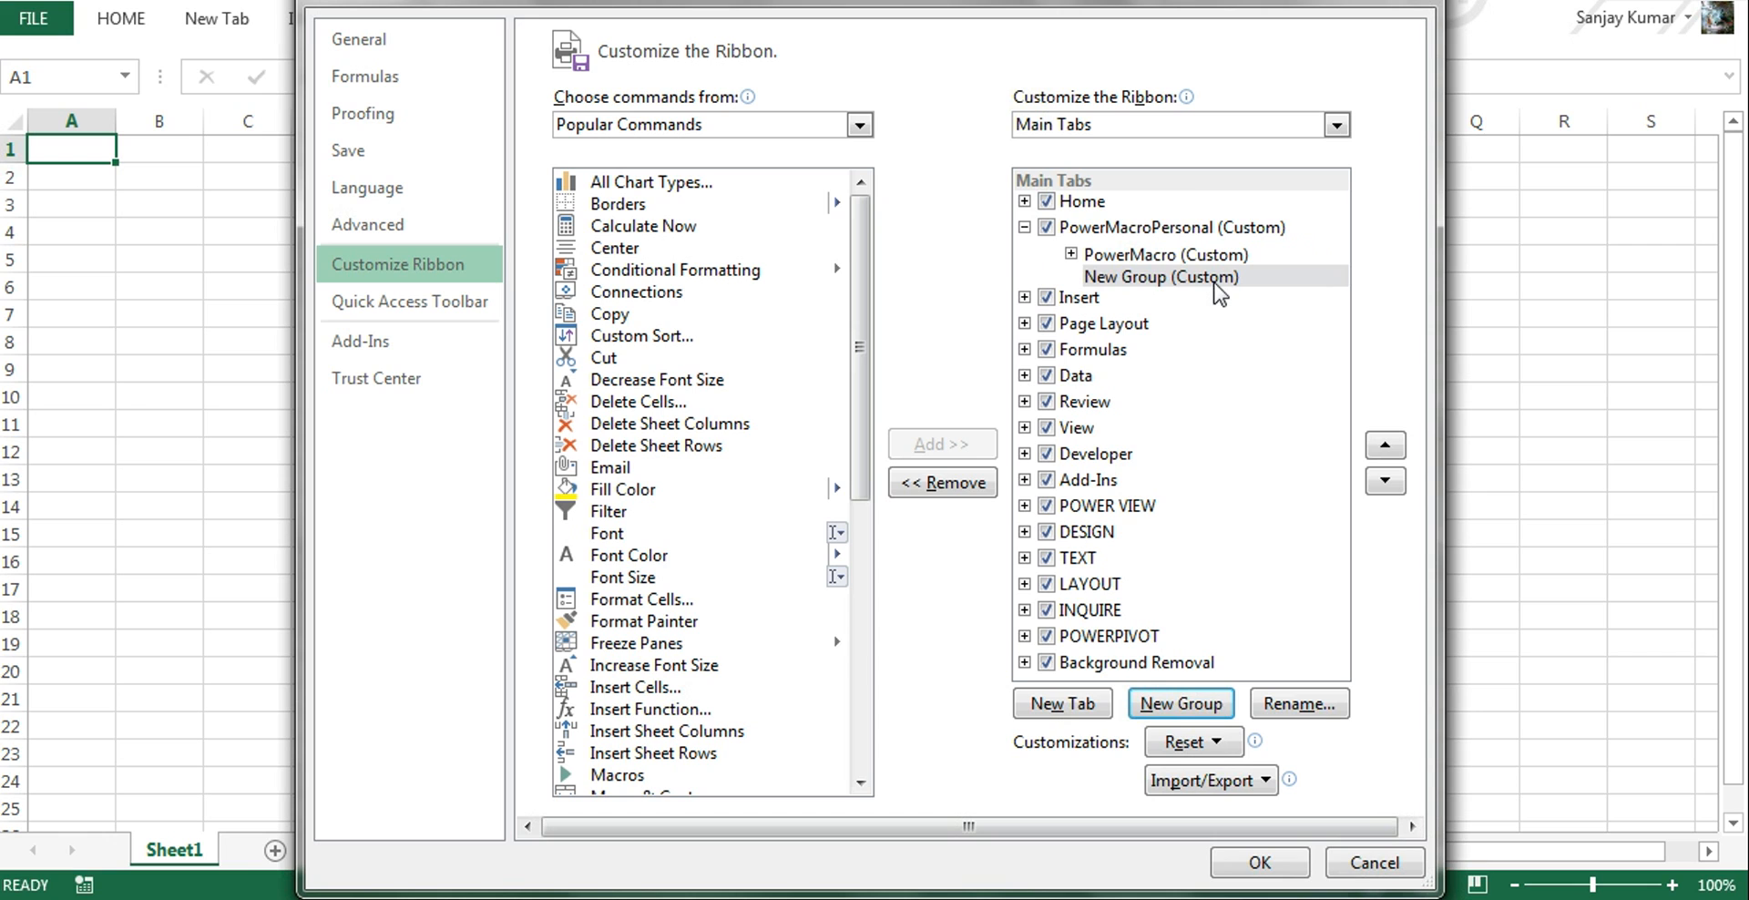
{"action": "left_click", "coordinate": [1260, 861]}
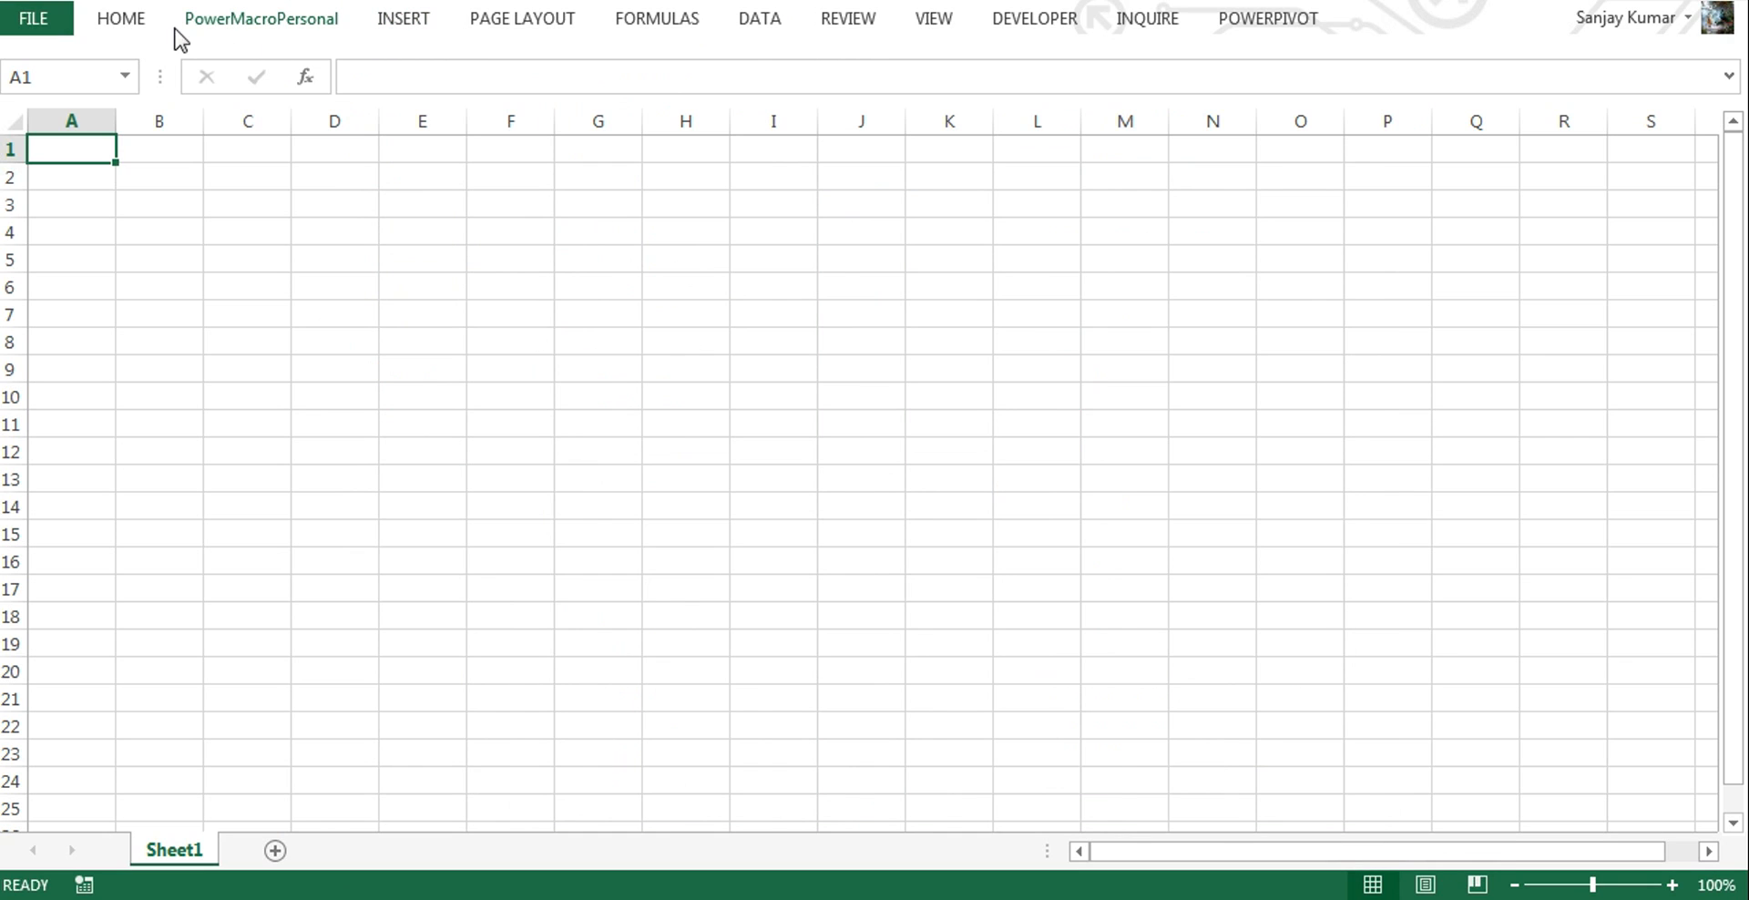
{"action": "left_click", "coordinate": [290, 23]}
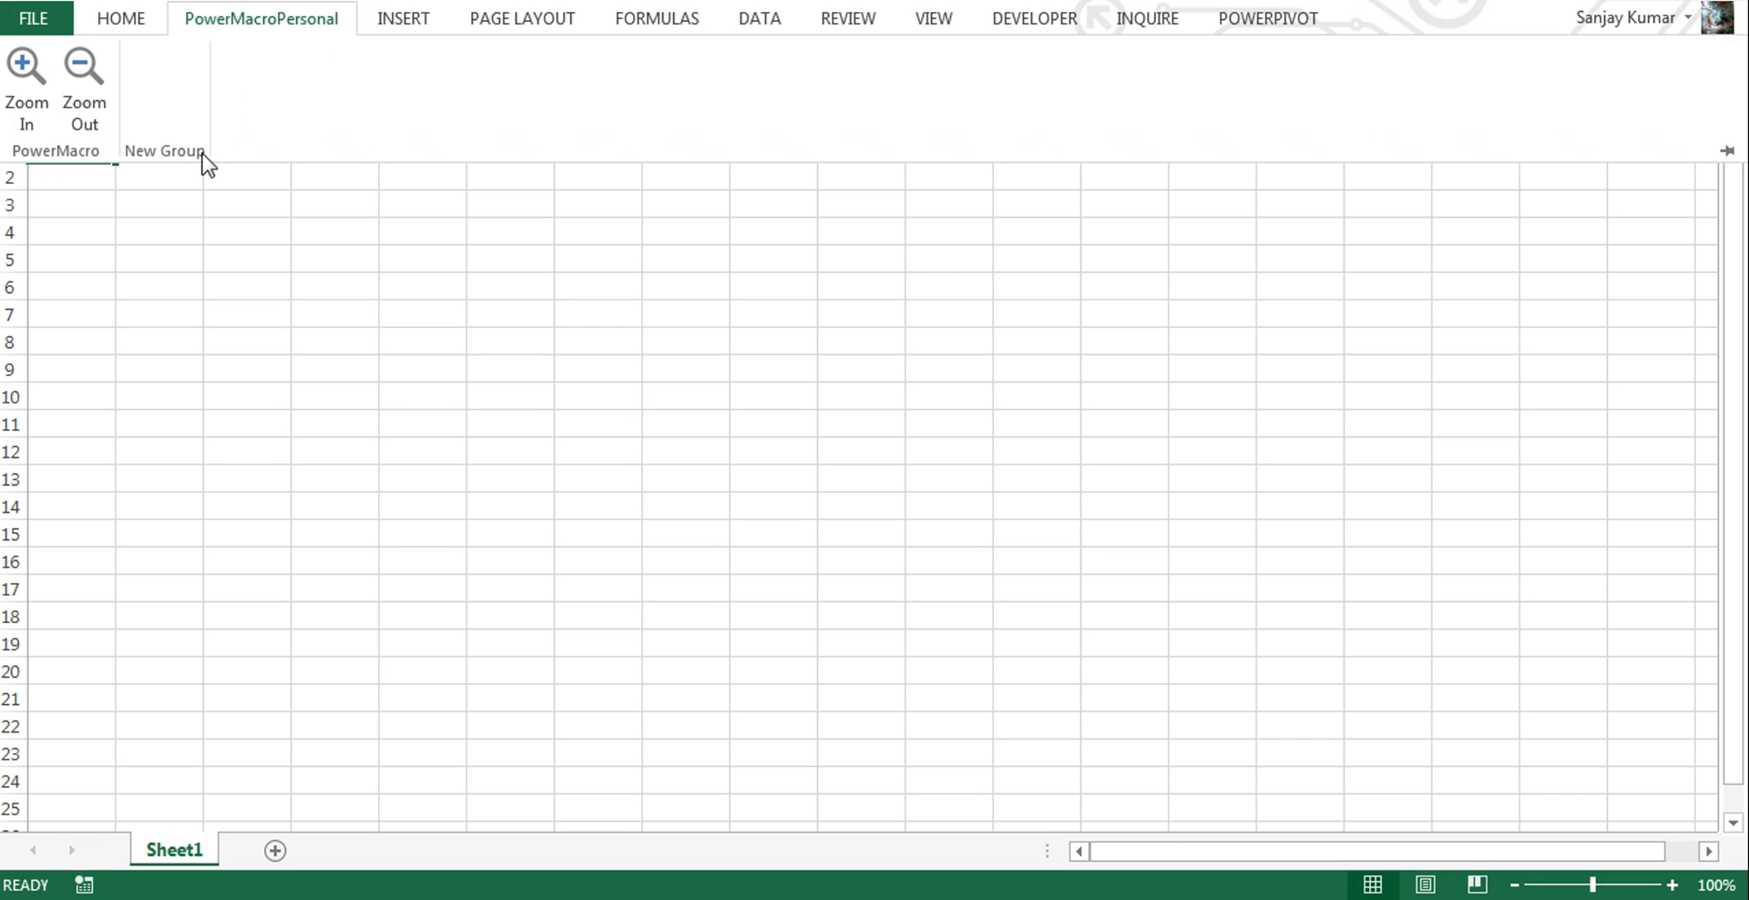
{"action": "left_click", "coordinate": [259, 27]}
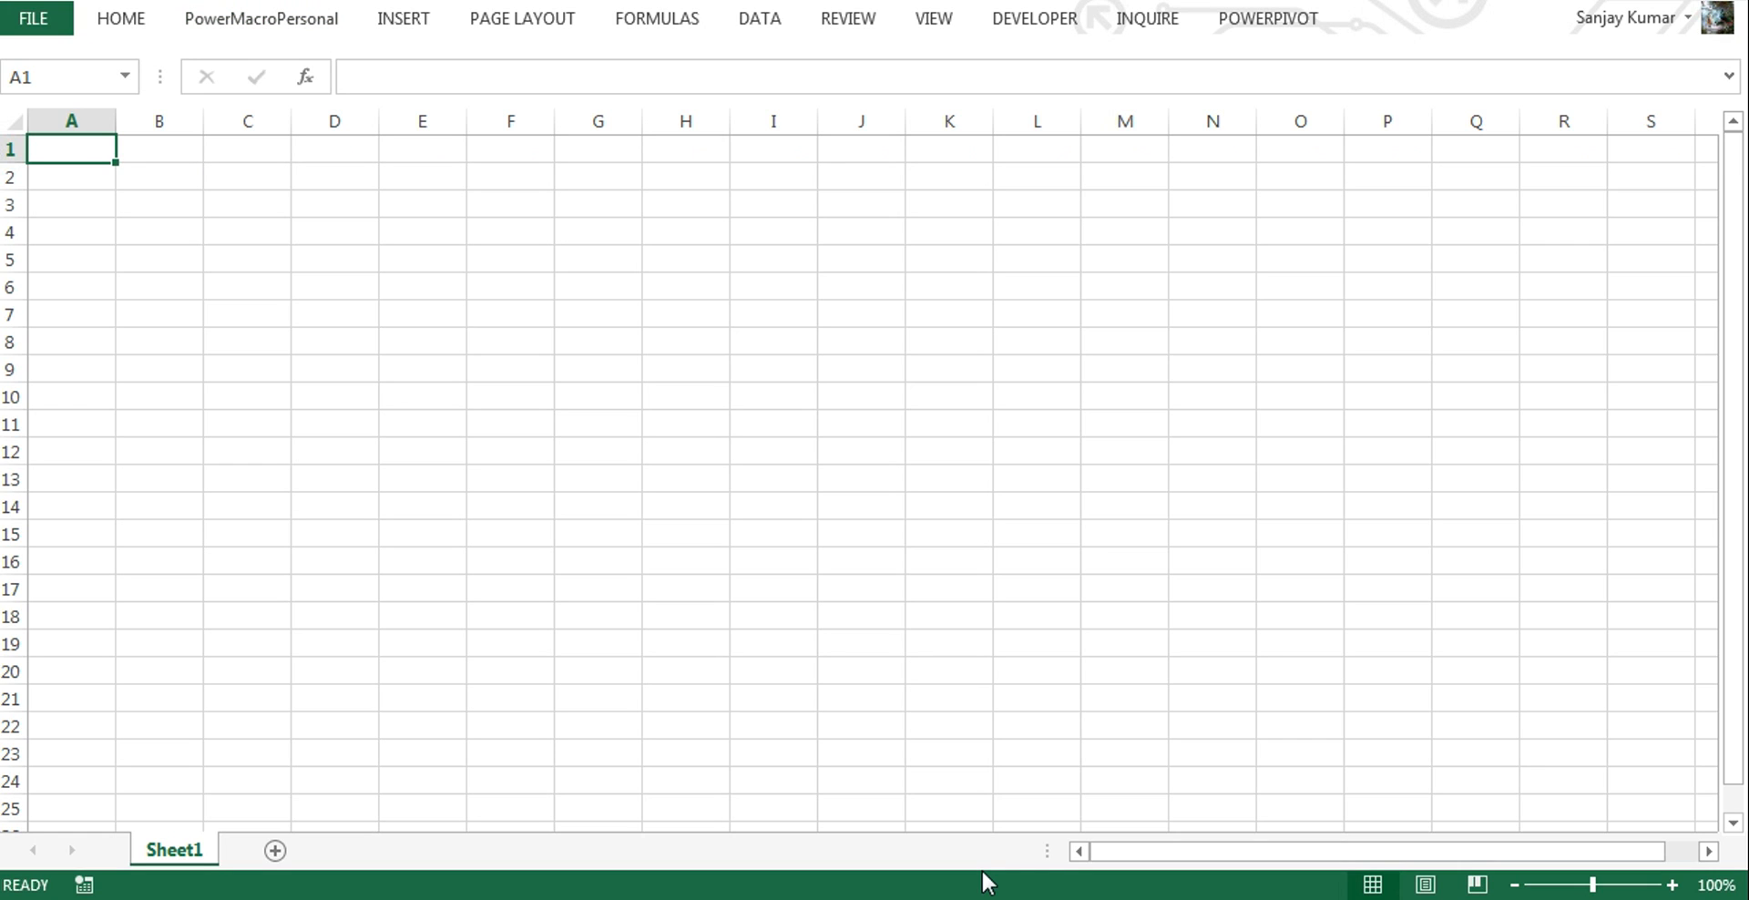